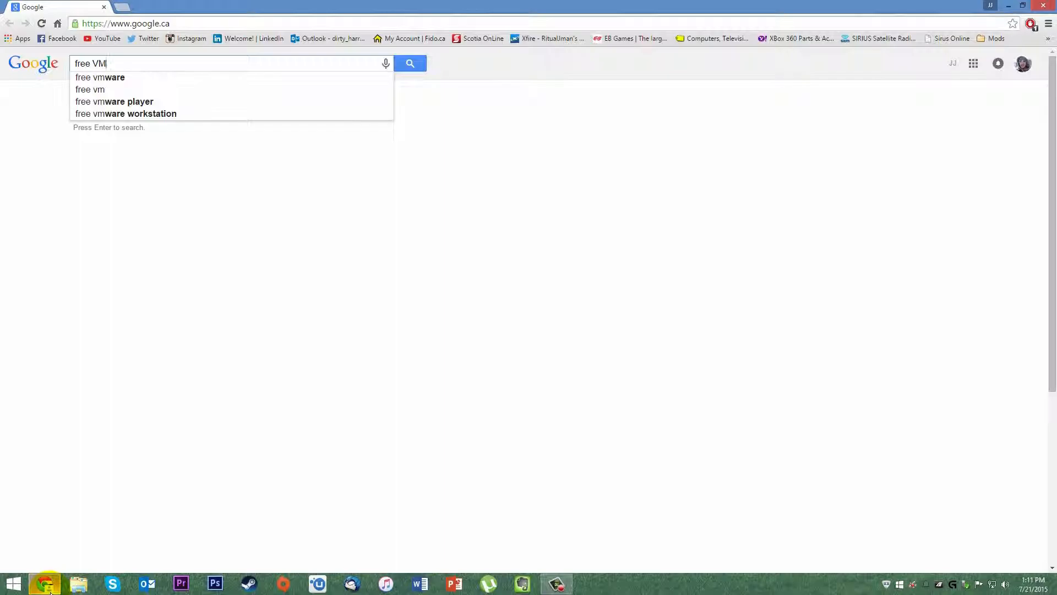
Search Google for 'free VMplayers' and open Lifehacker's 'Five Best Virtual Machine Applications' result.
key("Return")
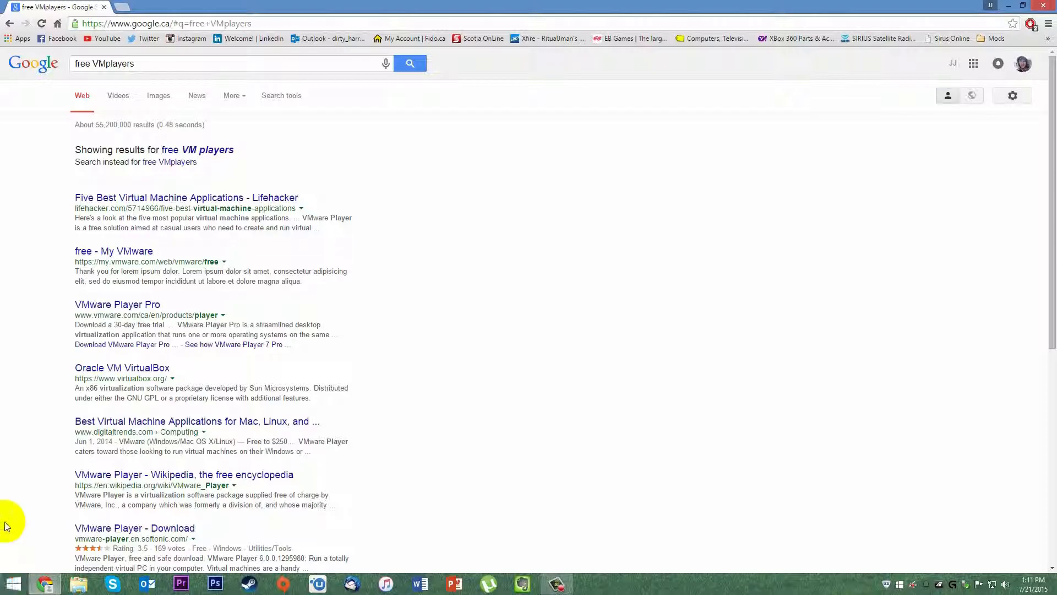
left_click(155, 197)
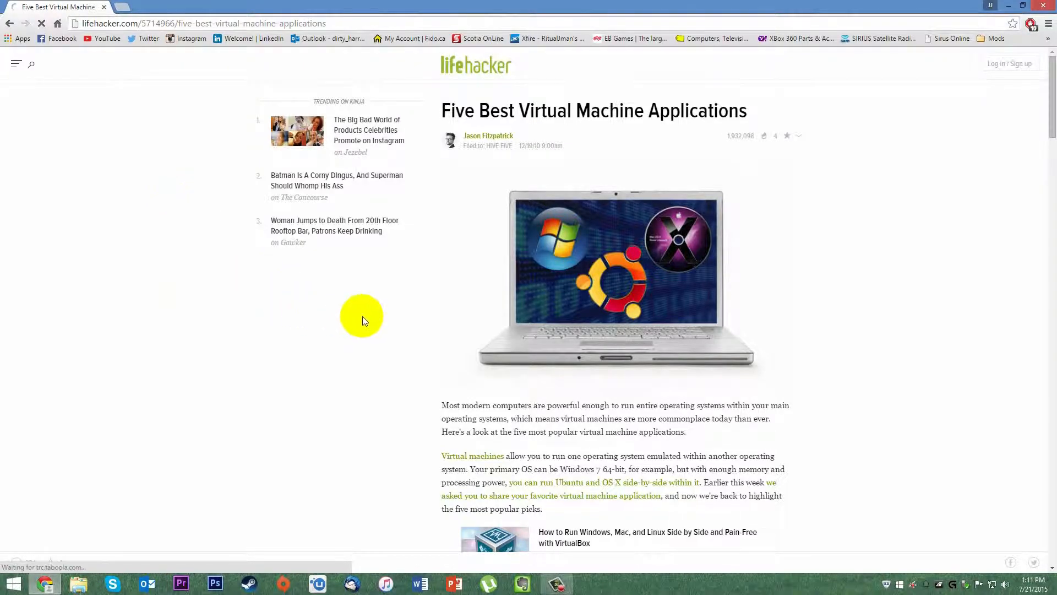
Read the VirtualBox, Parallels, VMware, QEMU and Virtual PC sections, then close the browser.
scroll(385, 306, "down", 5)
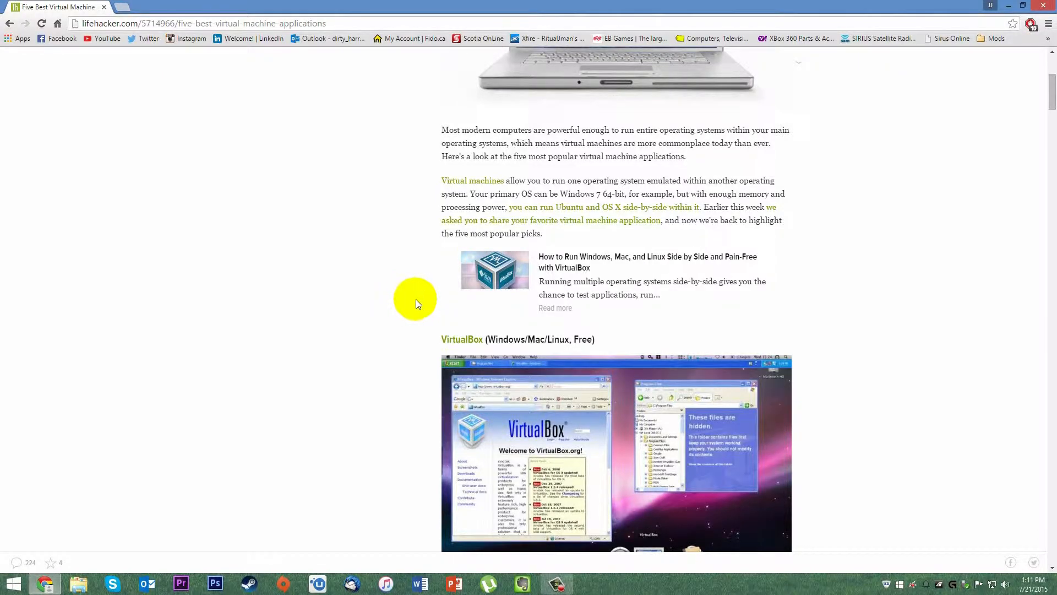
scroll(415, 300, "down", 10)
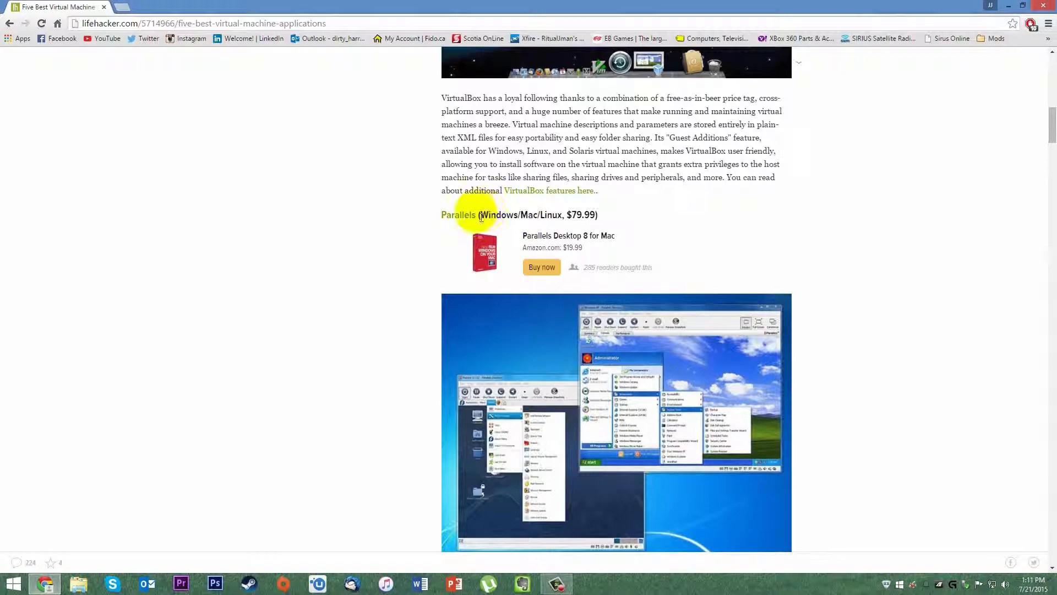
scroll(587, 220, "down", 6)
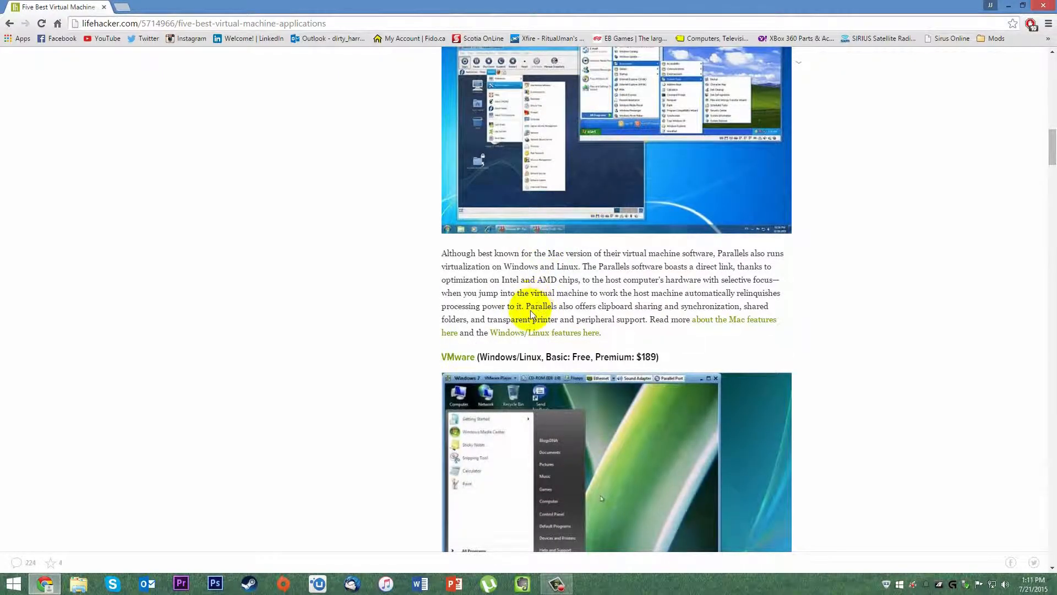
scroll(532, 308, "down", 2)
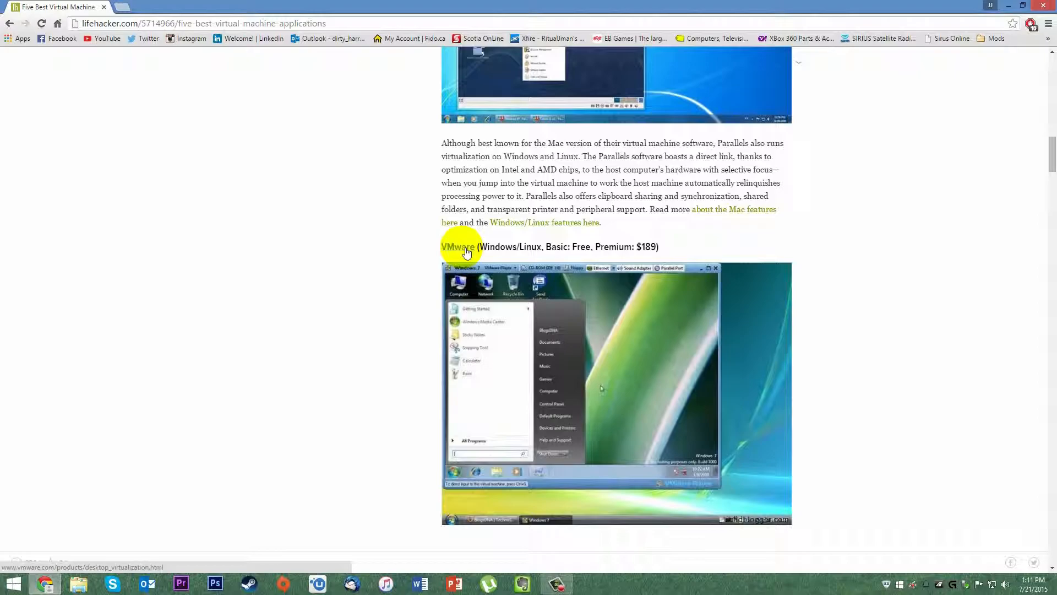
scroll(468, 253, "down", 8)
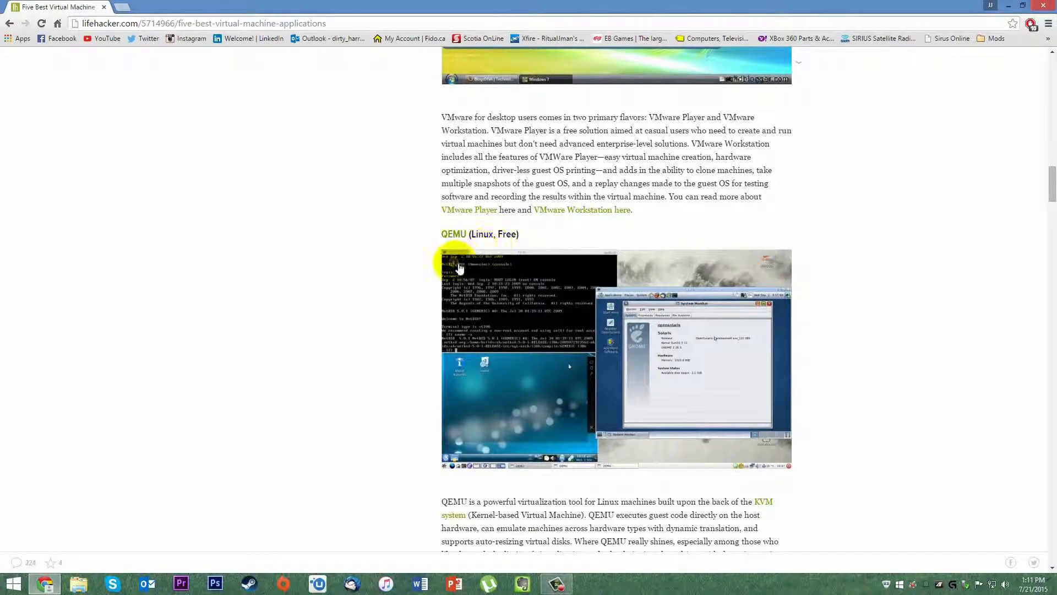
scroll(460, 268, "down", 7)
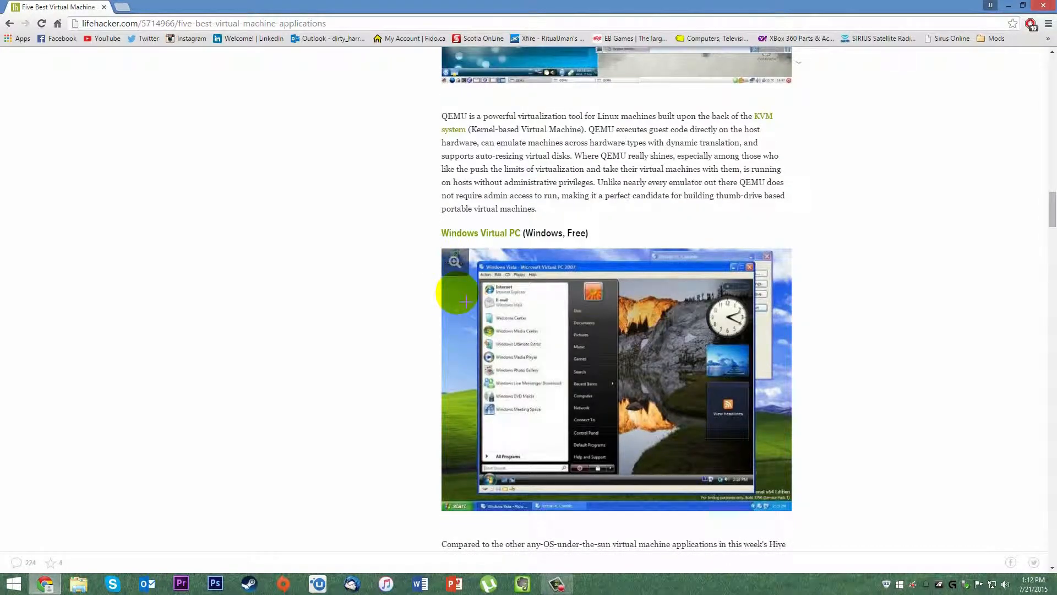
scroll(466, 301, "down", 14)
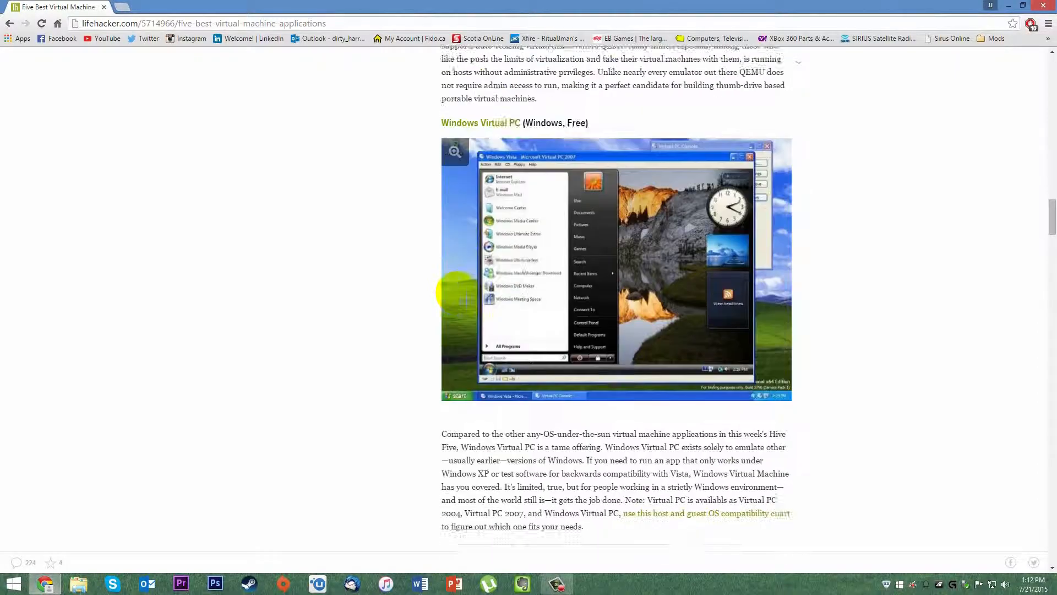
scroll(460, 291, "up", 7)
scroll(417, 349, "up", 20)
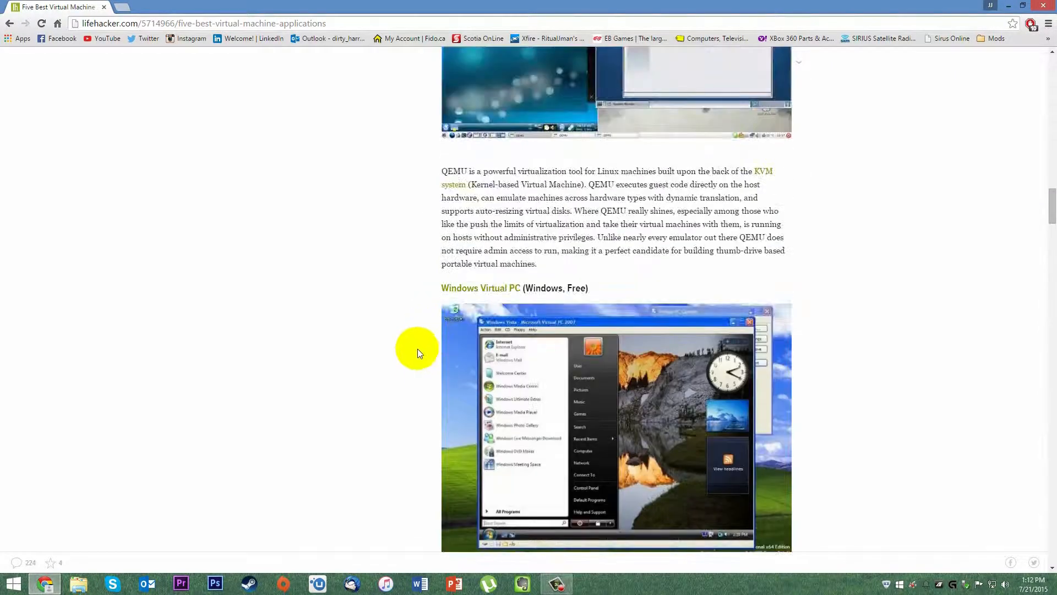
left_click(1045, 6)
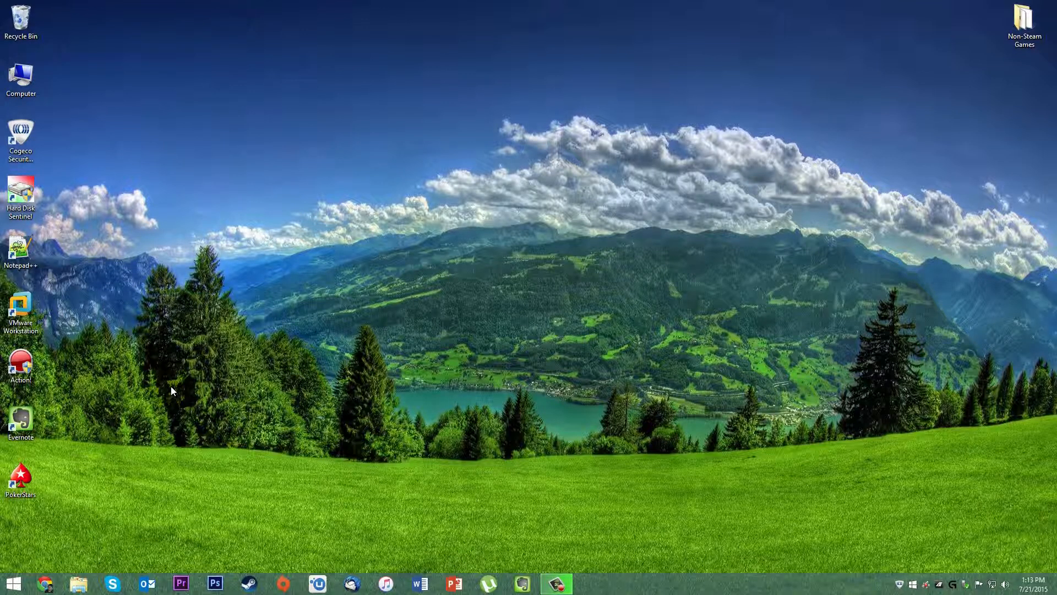
Launch VMware Workstation and review its version and host details in Help > About.
double_click(23, 308)
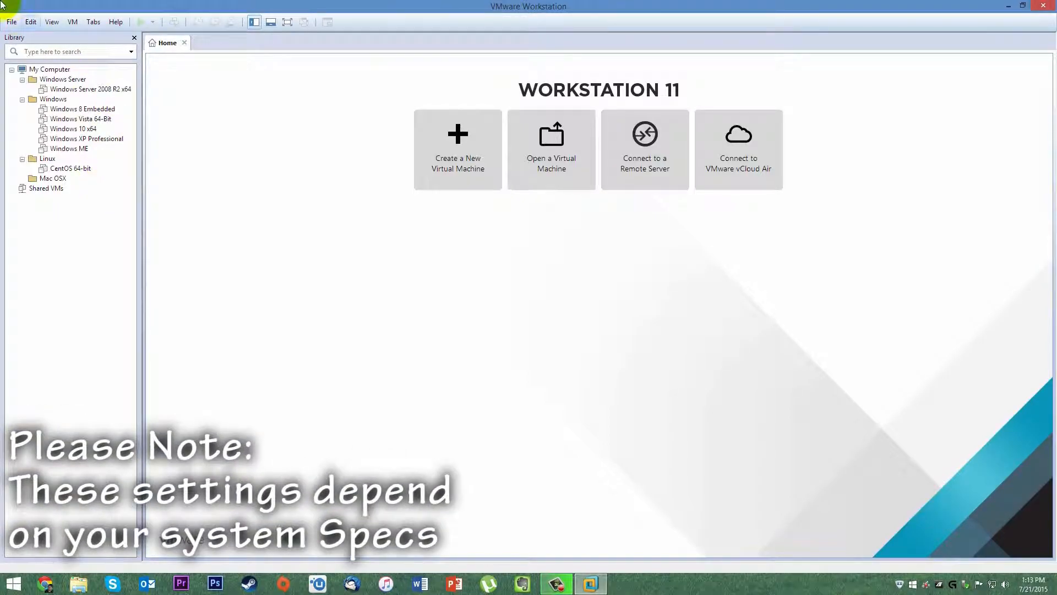
left_click(115, 22)
left_click(165, 133)
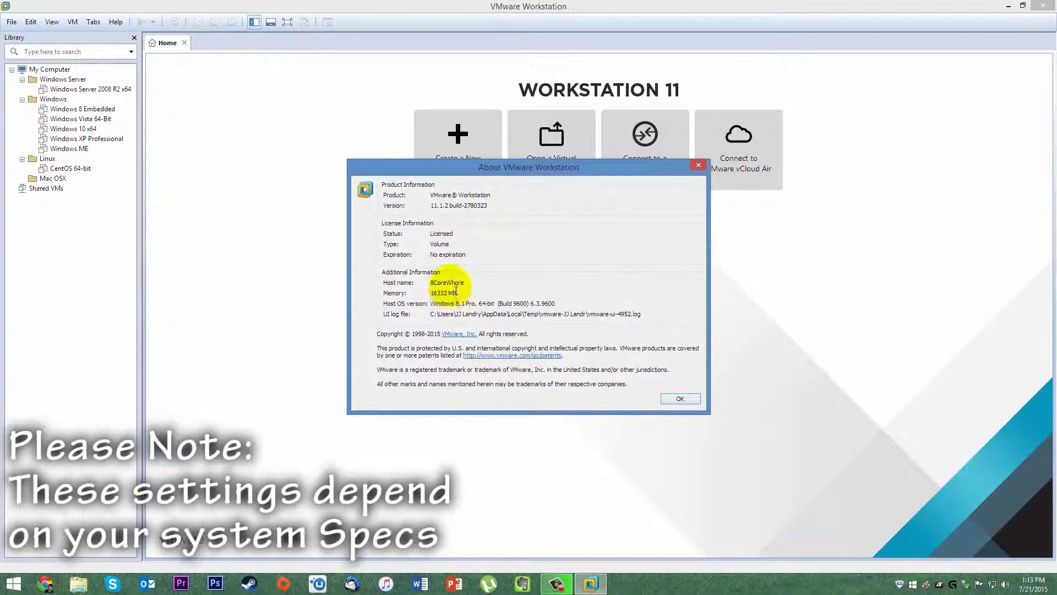
left_click(680, 399)
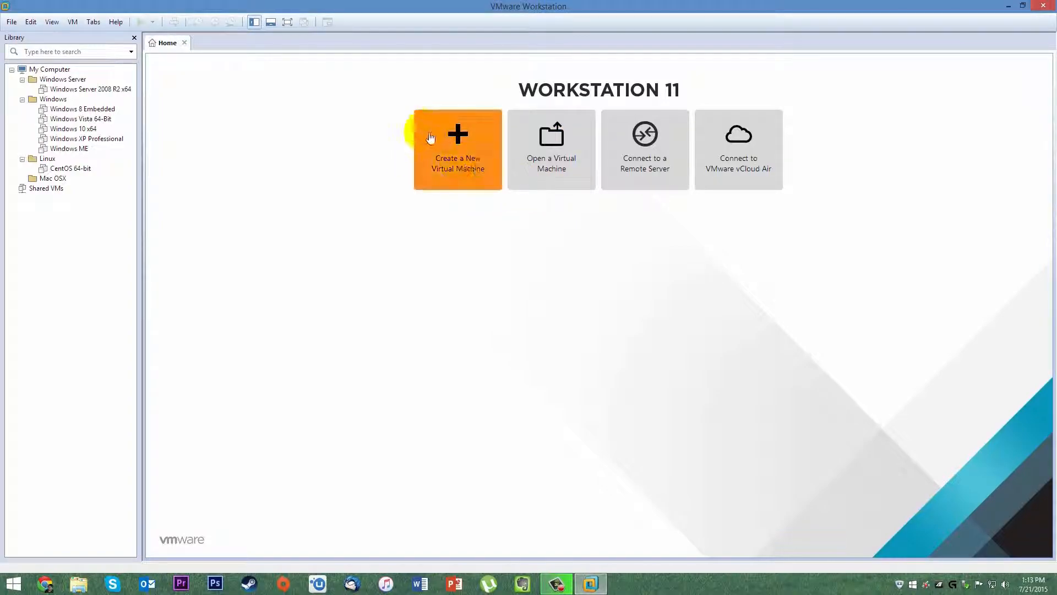
Start a Custom (advanced) new virtual machine with Workstation 11.0 hardware compatibility.
left_click(12, 22)
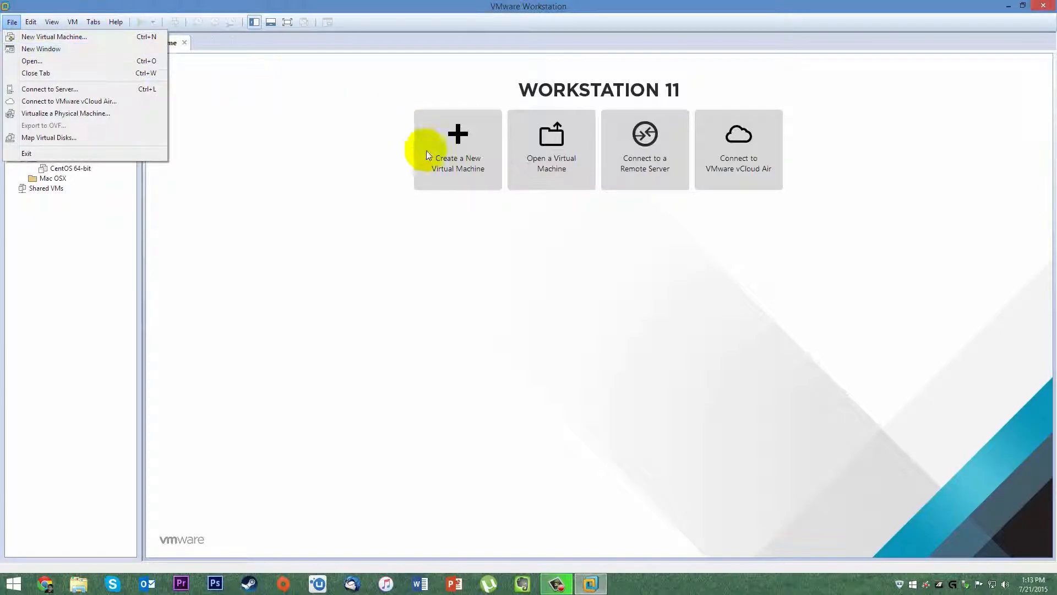
left_click(469, 151)
left_click(470, 152)
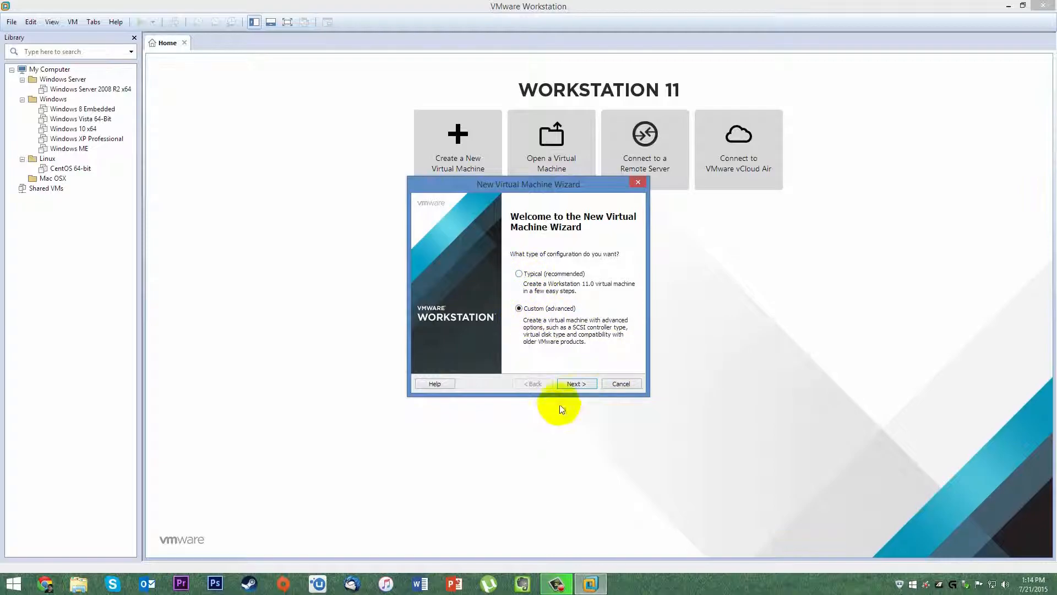
left_click(575, 384)
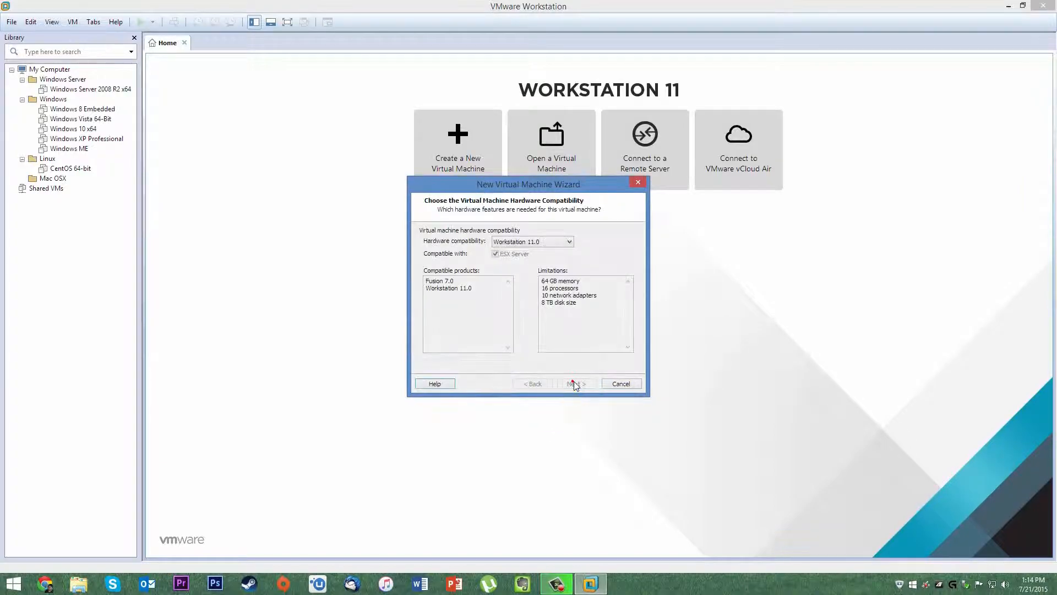
left_click(534, 243)
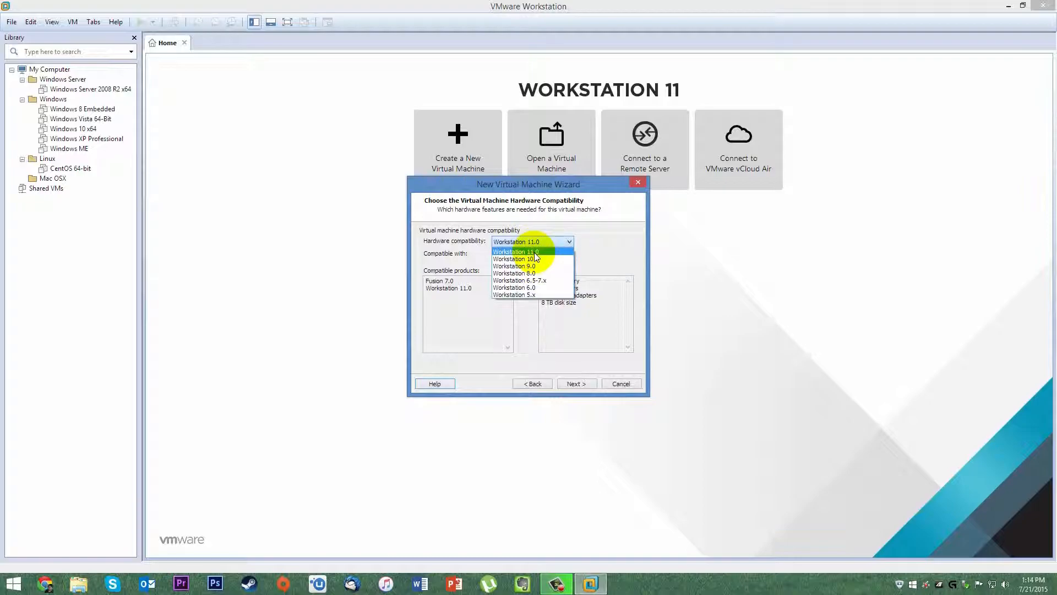
left_click(536, 251)
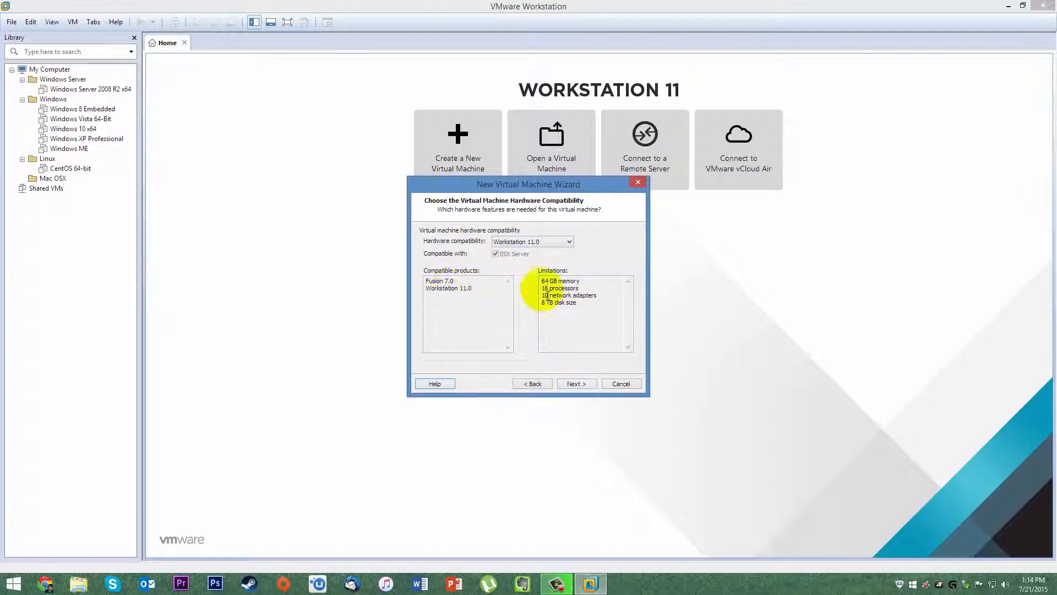
left_click(576, 383)
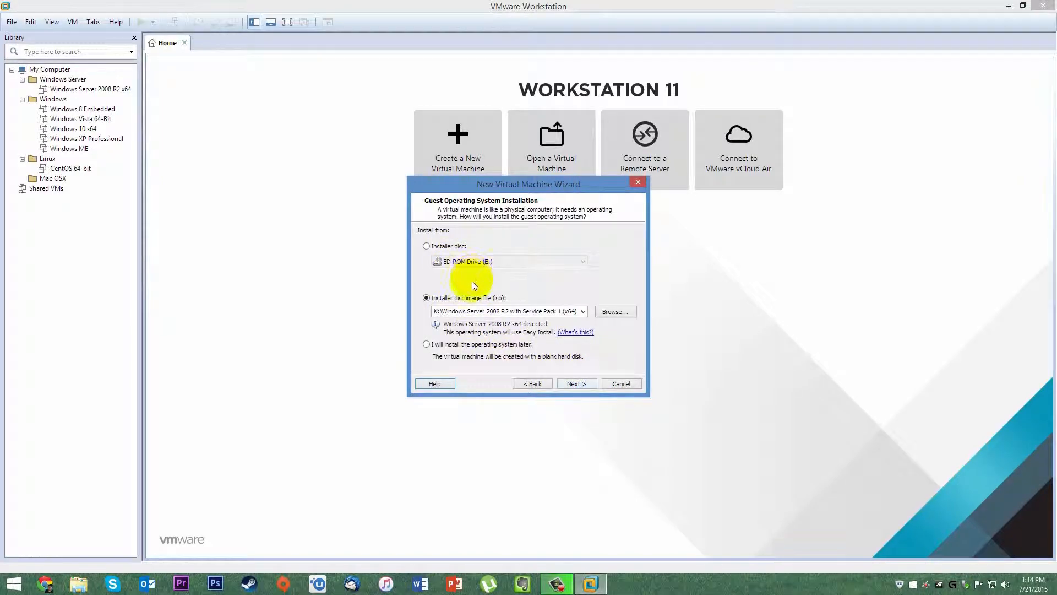
Browse the My Book (K:) drive for an ISO image, then cancel without choosing one.
left_click(466, 345)
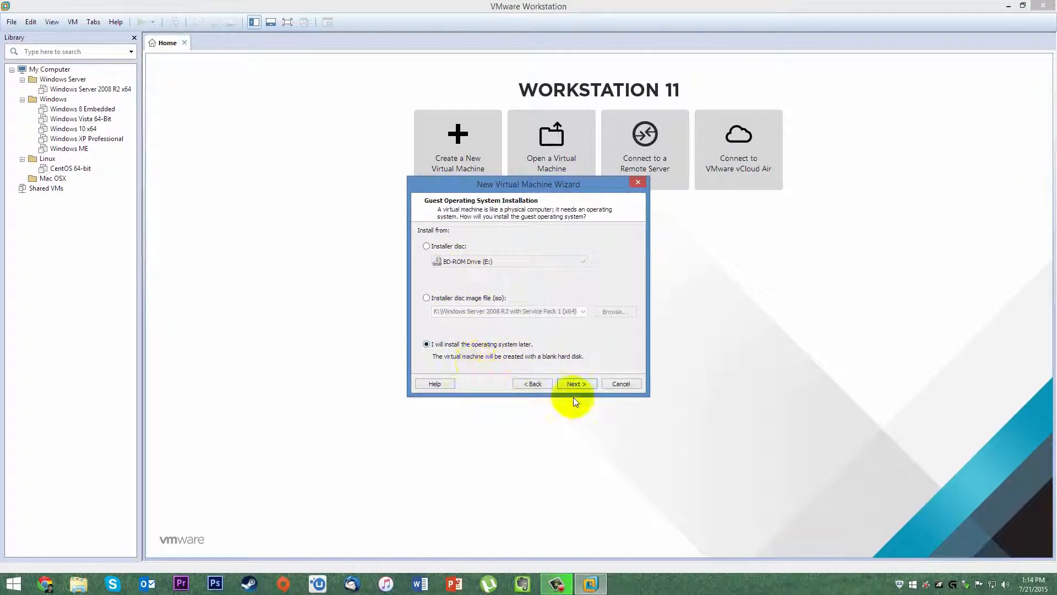
left_click(429, 298)
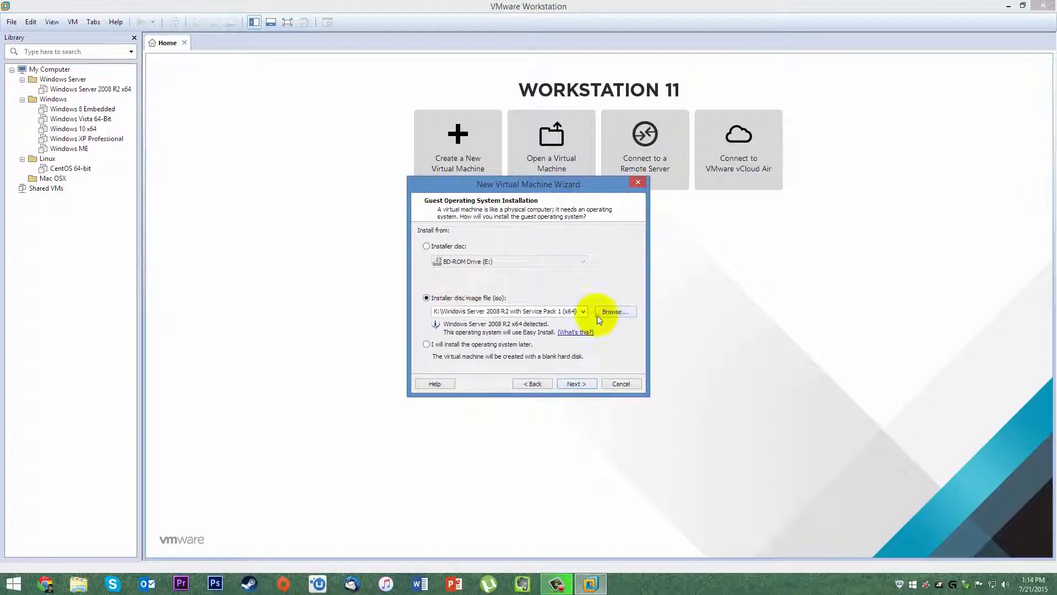
left_click(608, 313)
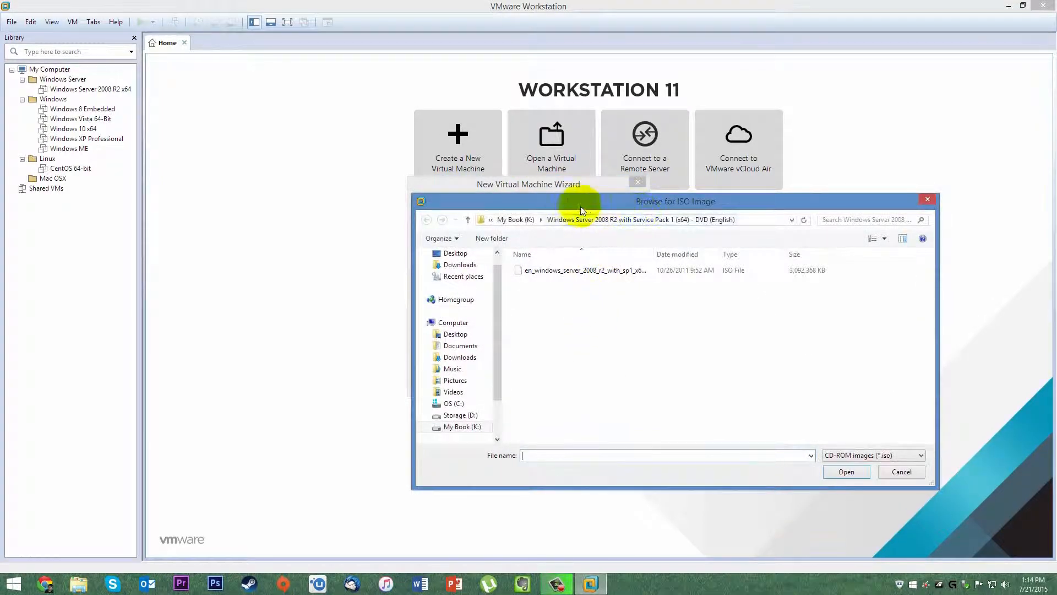
left_click(507, 220)
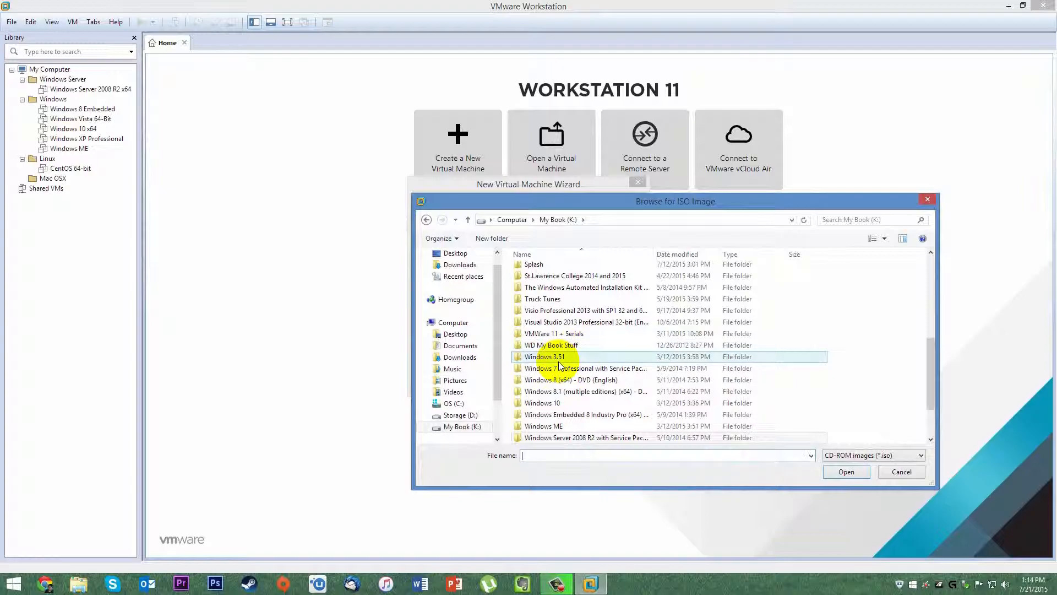
scroll(550, 403, "down", 2)
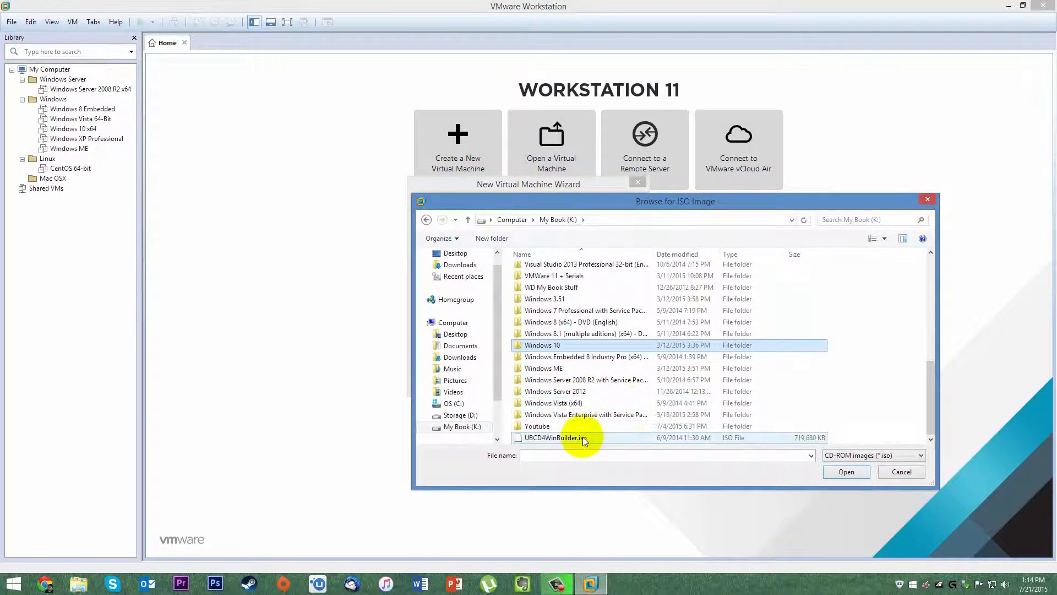
scroll(572, 363, "up", 2)
scroll(573, 366, "up", 6)
scroll(576, 370, "down", 8)
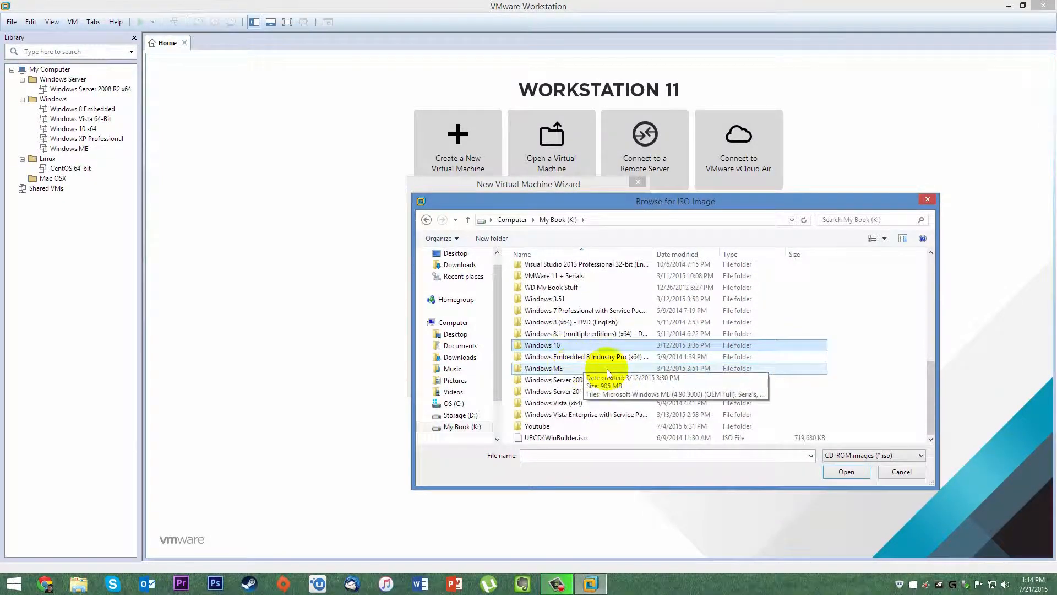
left_click(901, 472)
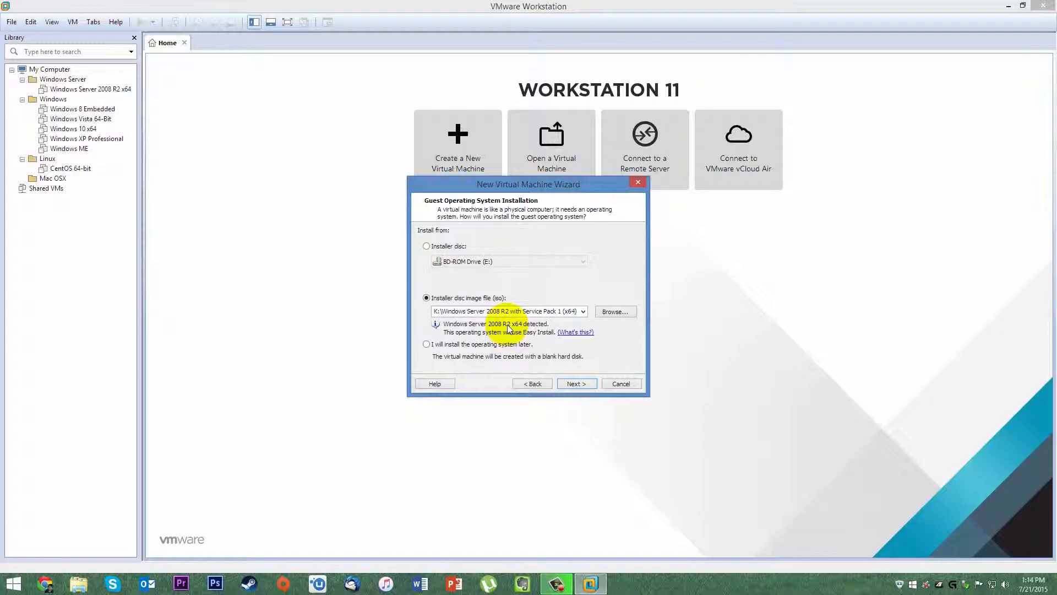
Choose to install the operating system later and pick Linux as the guest OS.
left_click(427, 345)
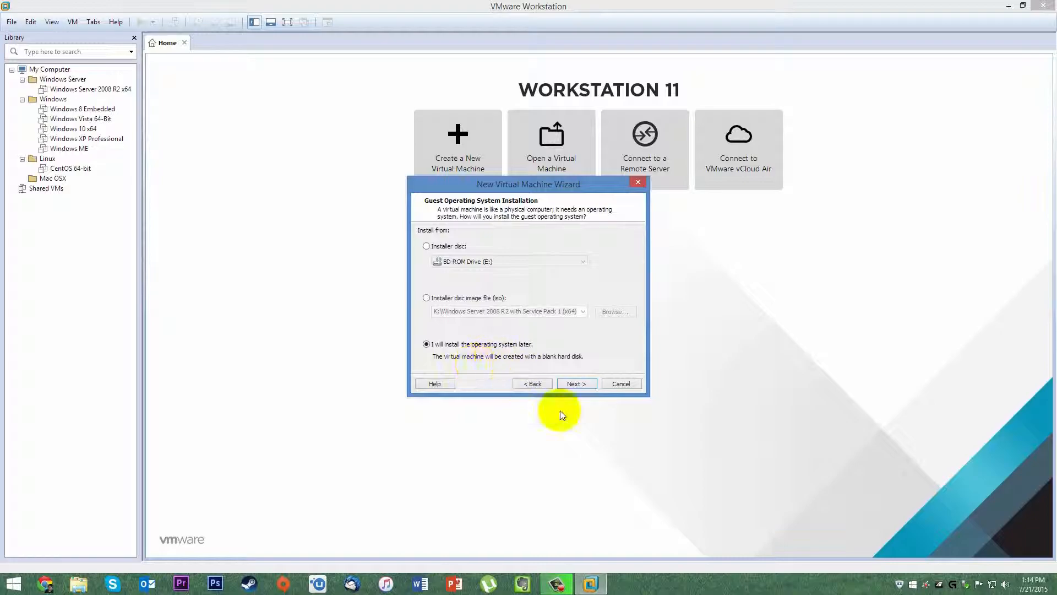
left_click(587, 383)
left_click(424, 253)
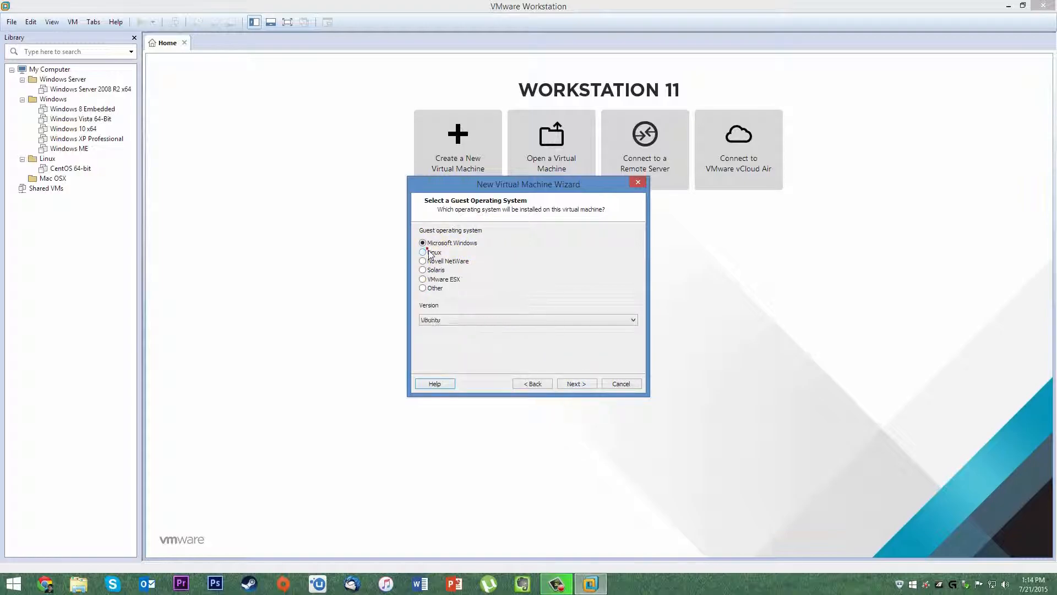
Set the Linux version to CentOS 64-bit.
left_click(493, 320)
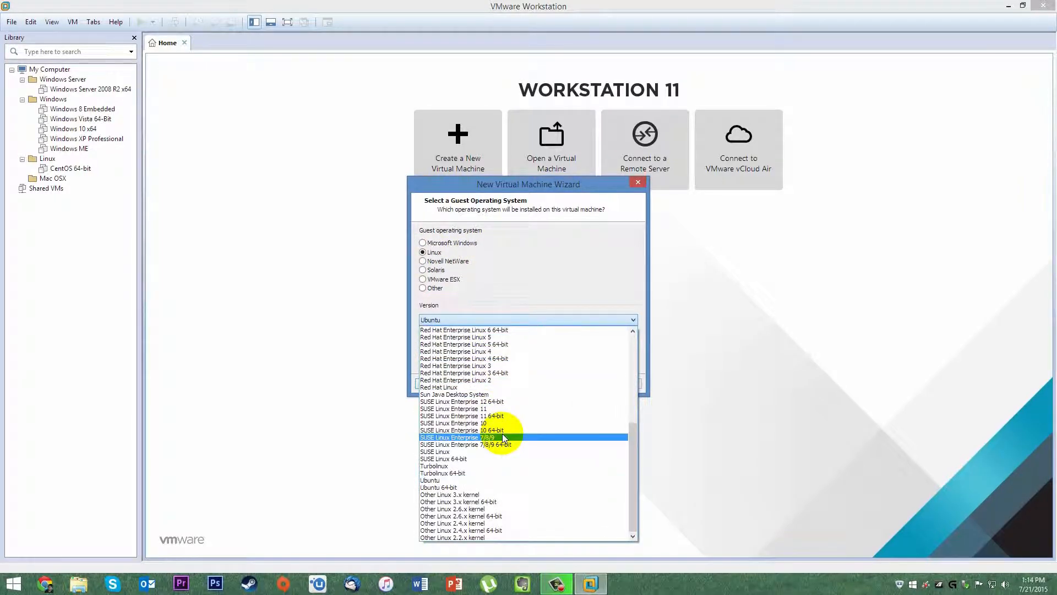
scroll(484, 407, "up", 7)
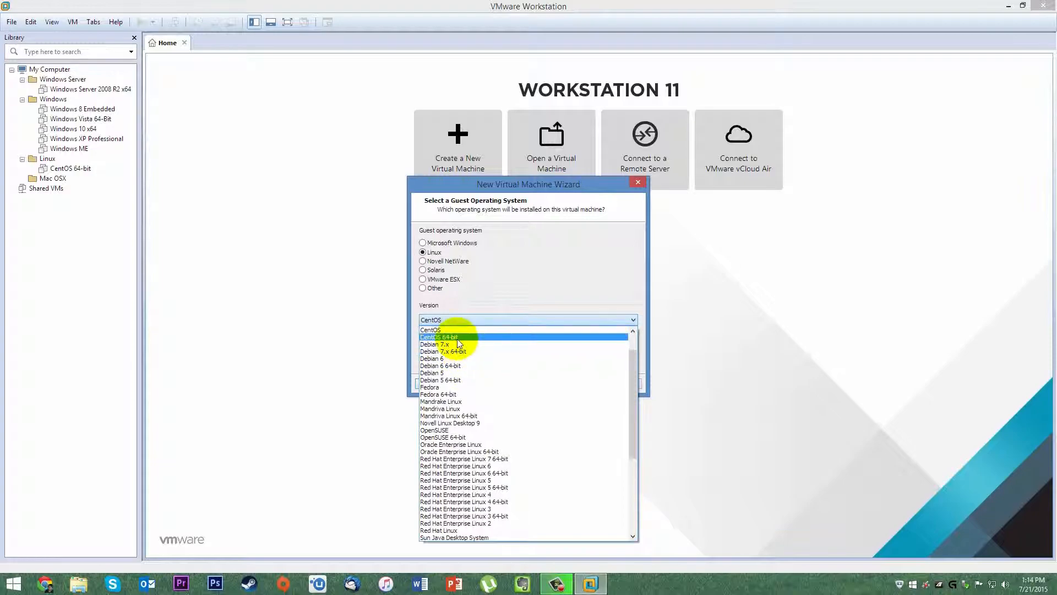
left_click(460, 337)
left_click(577, 384)
Replace the default name with 'Virtual Machine Setup & Install Guild'.
left_click(487, 245)
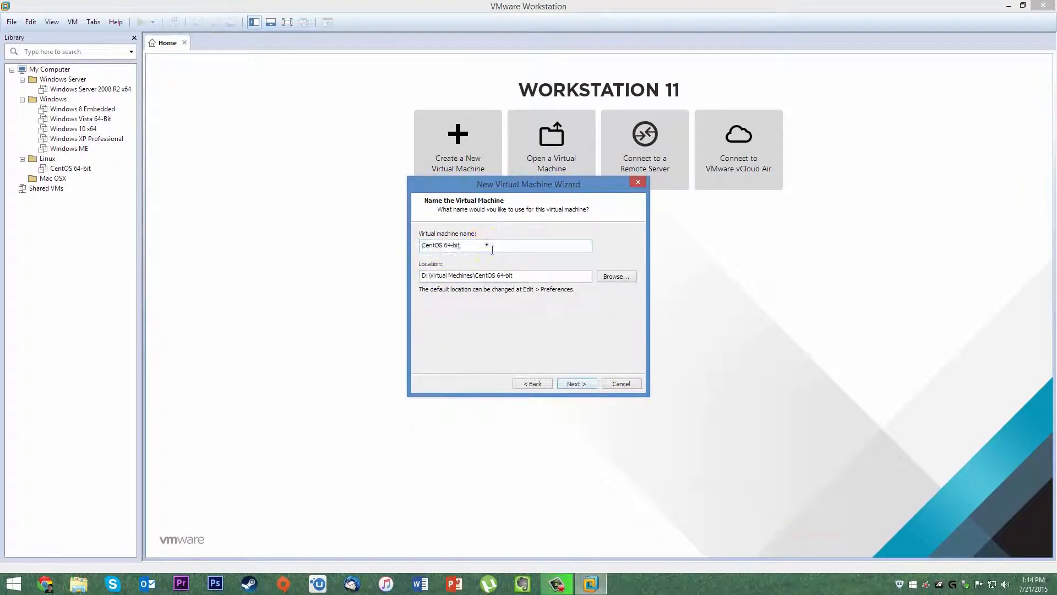
left_click_drag(472, 247, 288, 231)
key("BackSpace")
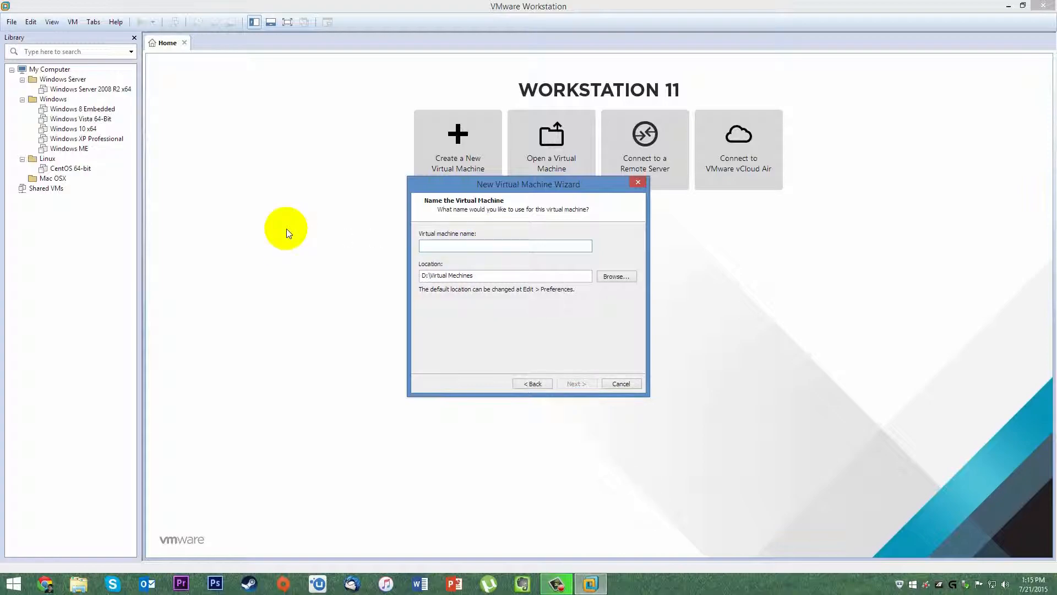
type("Youtue")
key("BackSpace")
key("BackSpace")
key("BackSpace")
key("BackSpace")
key("BackSpace")
type("Virtual Mechine Setup & ins")
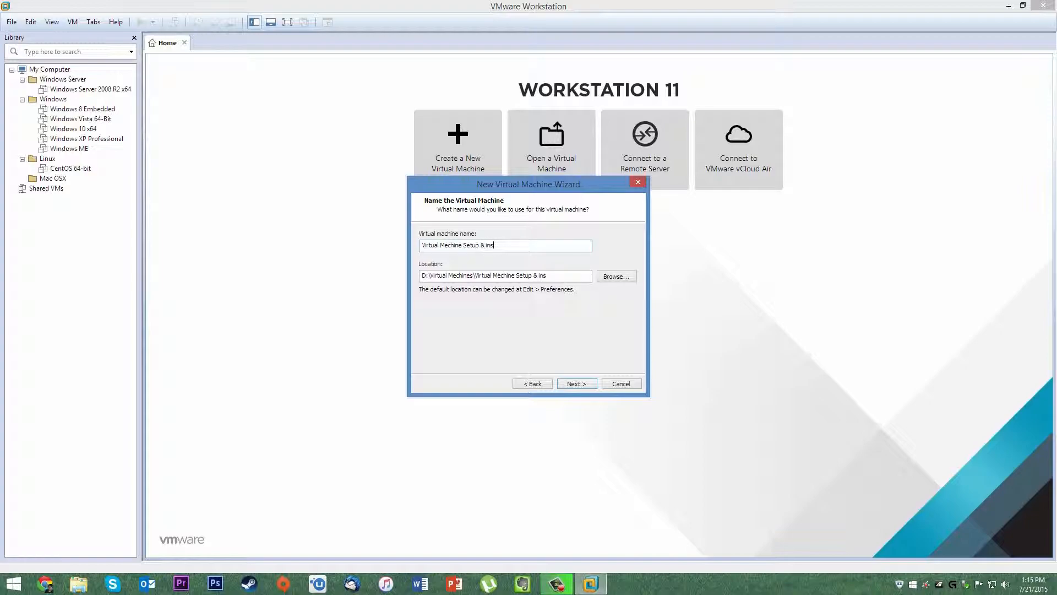
type("tall Guild")
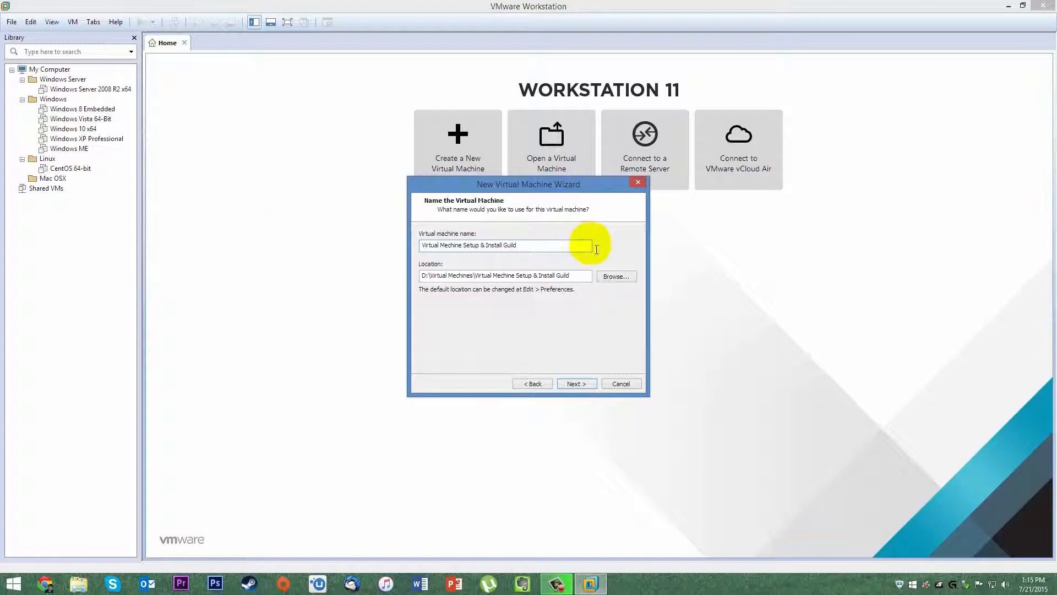
Keep 1 processor and set 4 cores per processor, totalling 4 cores.
left_click(543, 241)
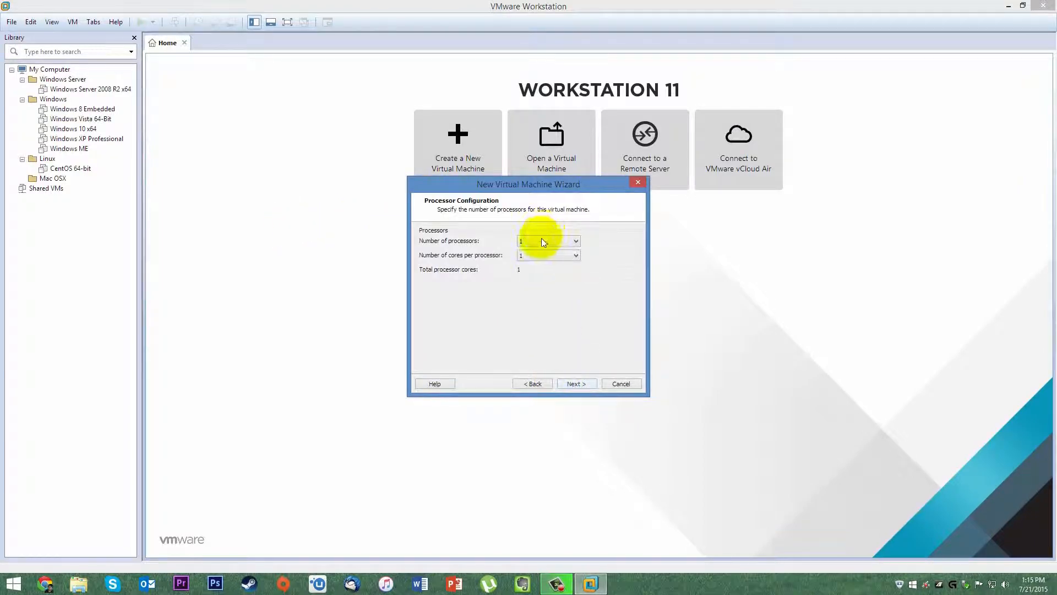
left_click(543, 239)
left_click(530, 256)
left_click(529, 256)
left_click(532, 242)
left_click(533, 241)
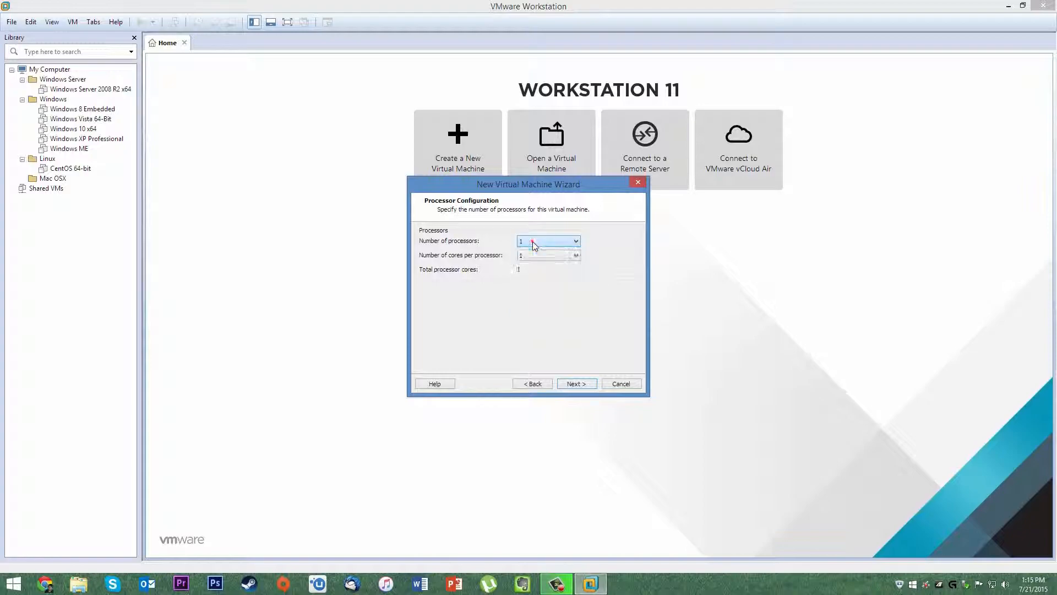
left_click(540, 256)
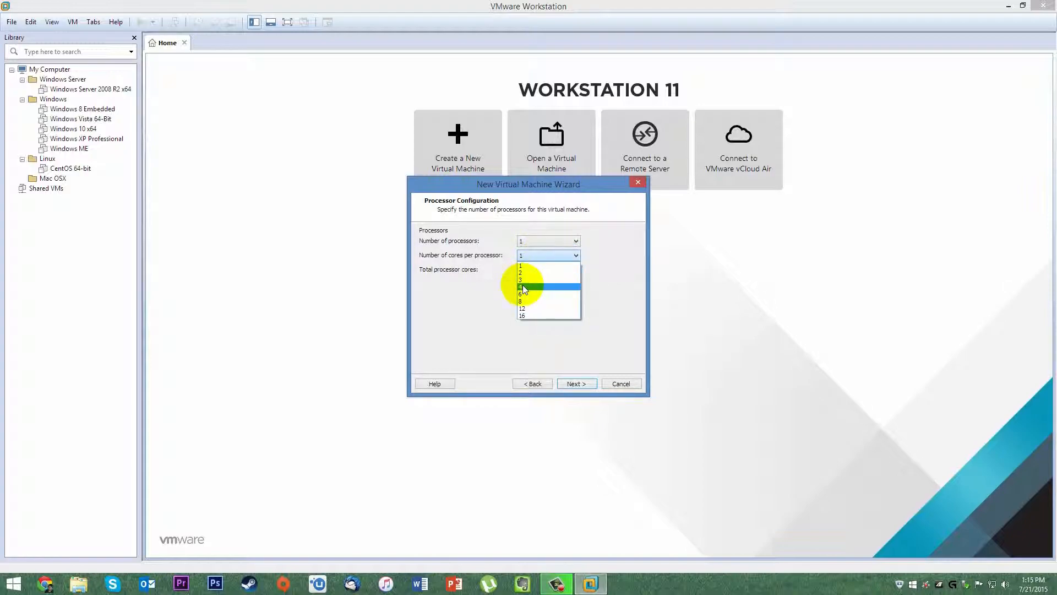
left_click(523, 285)
left_click(536, 257)
left_click(526, 289)
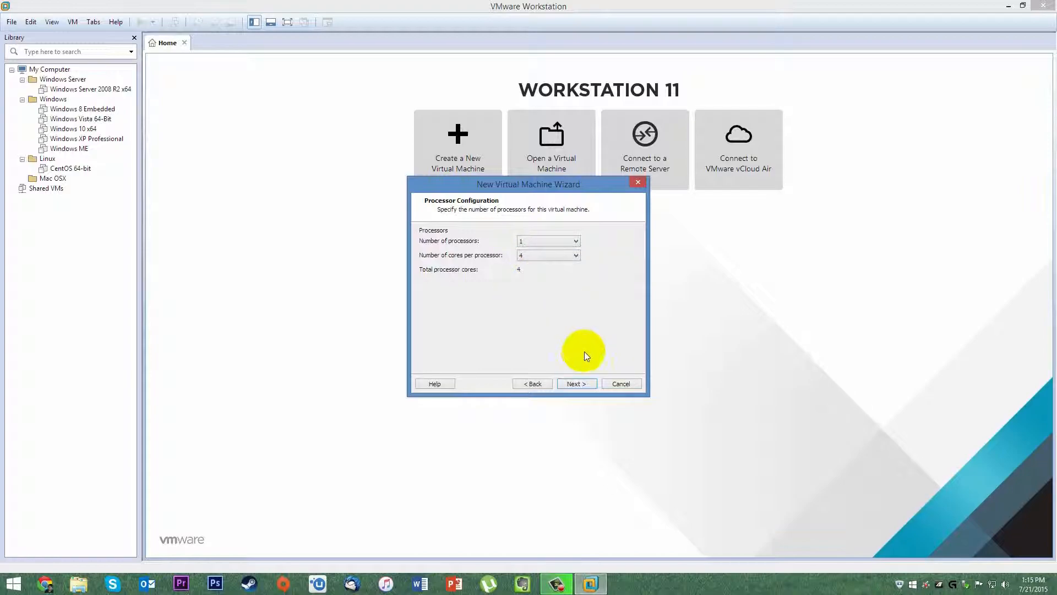
left_click(551, 256)
left_click(523, 275)
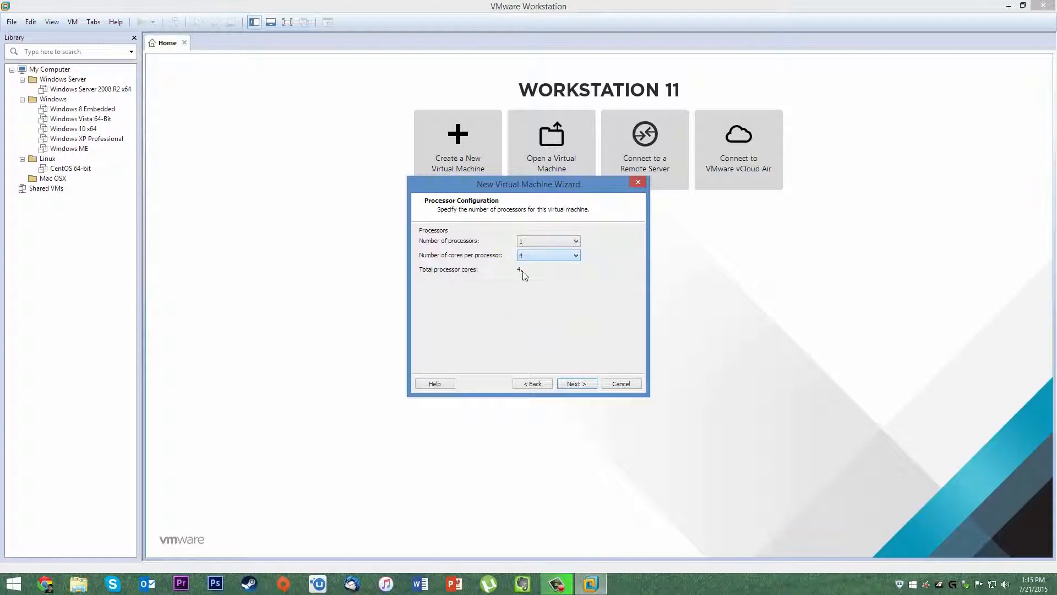
left_click(534, 255)
left_click(529, 289)
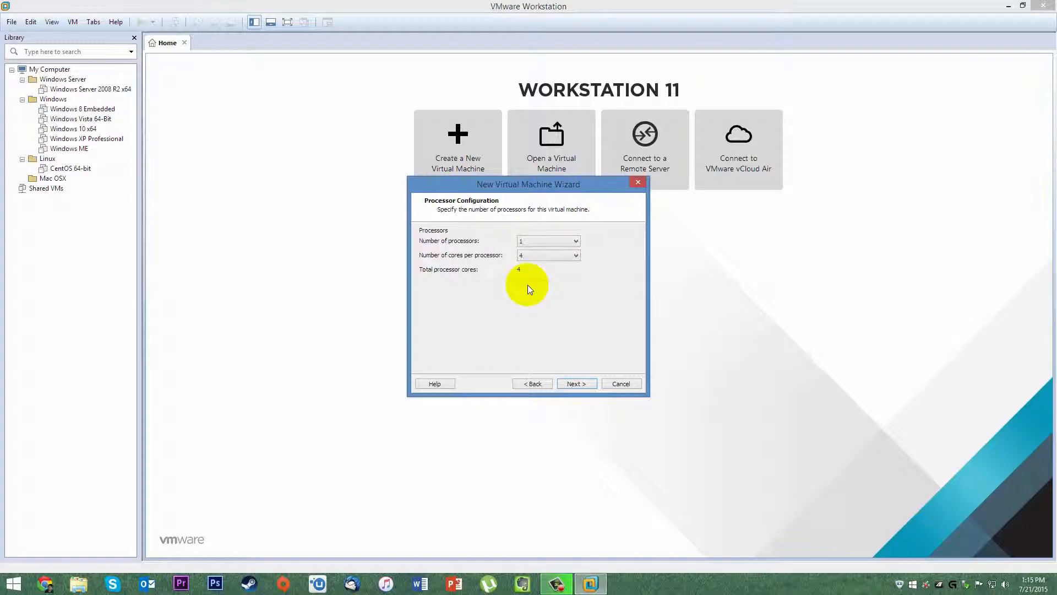
Set the VM memory to 4096 MB and continue to the Network Type page.
left_click(582, 378)
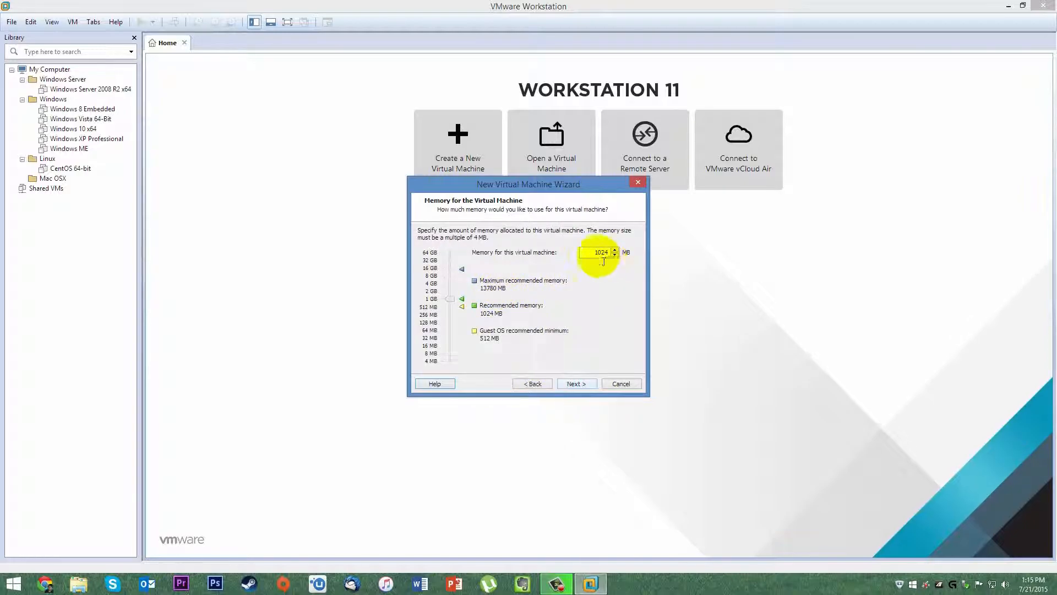
double_click(598, 252)
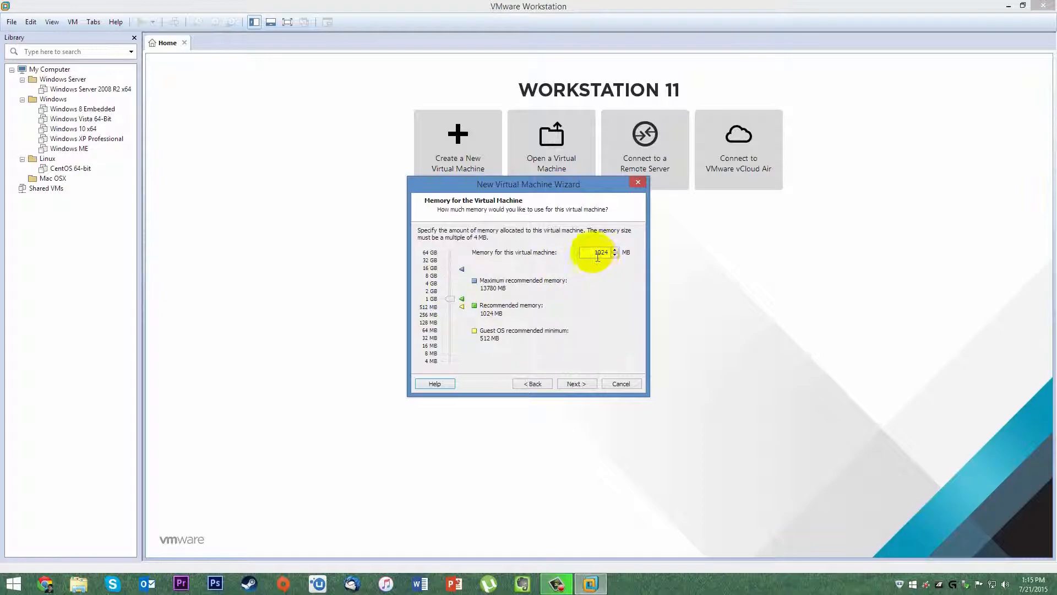
type("40")
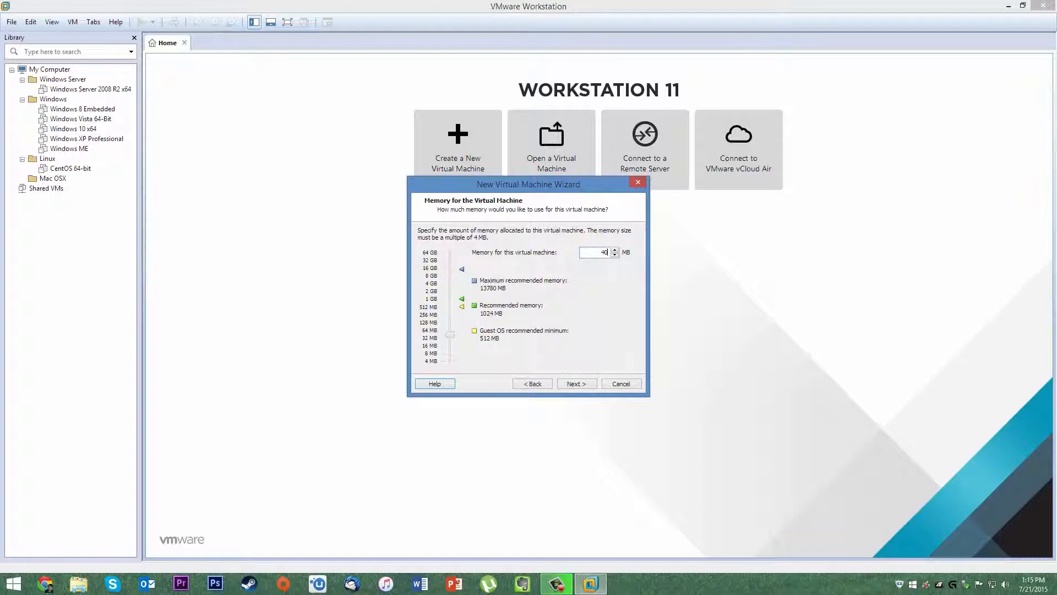
type("96")
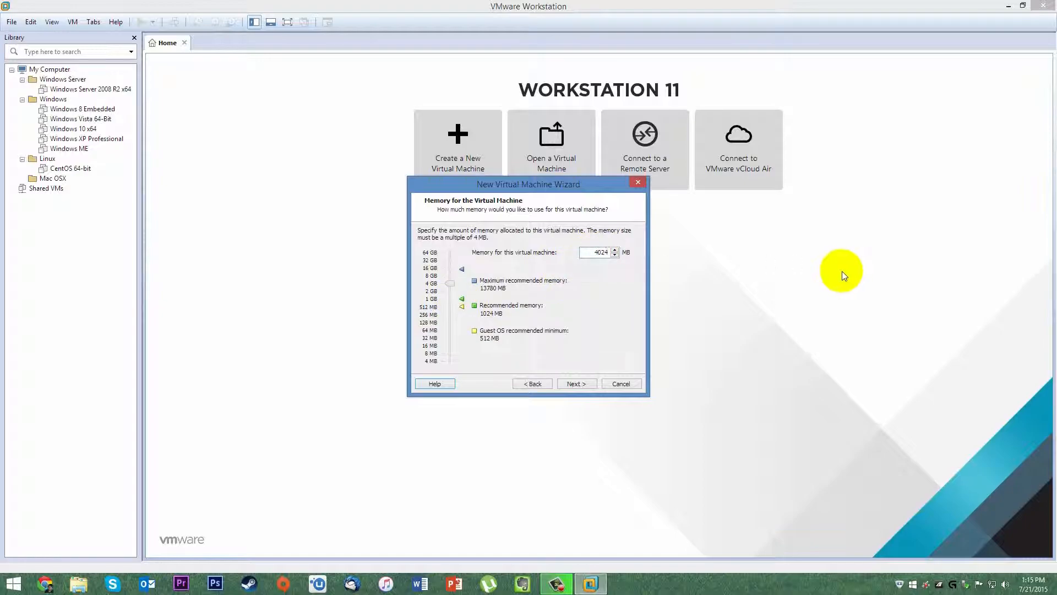
key("Return")
left_click(532, 383)
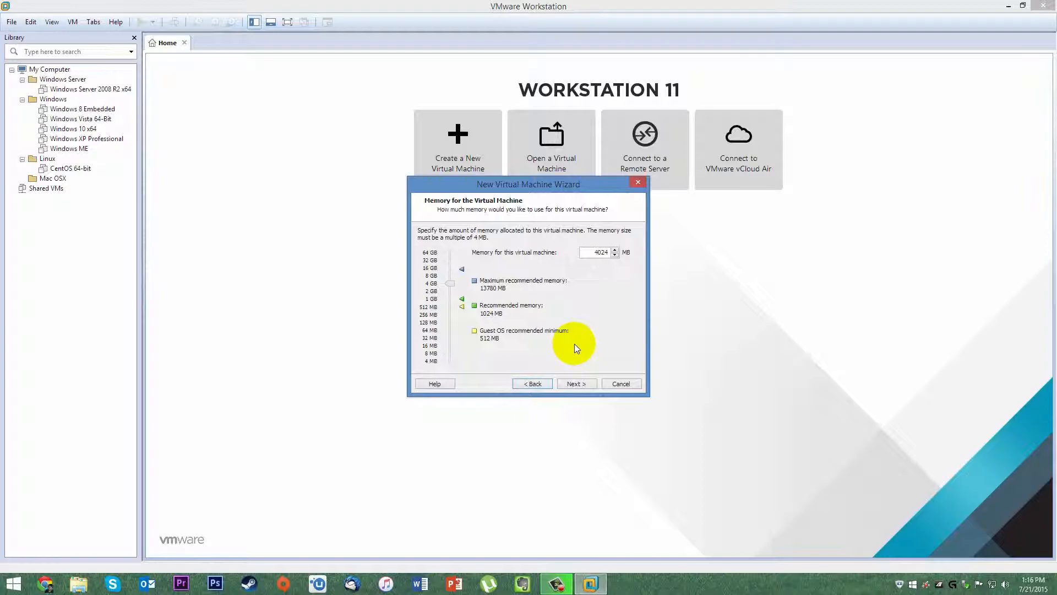
left_click(579, 384)
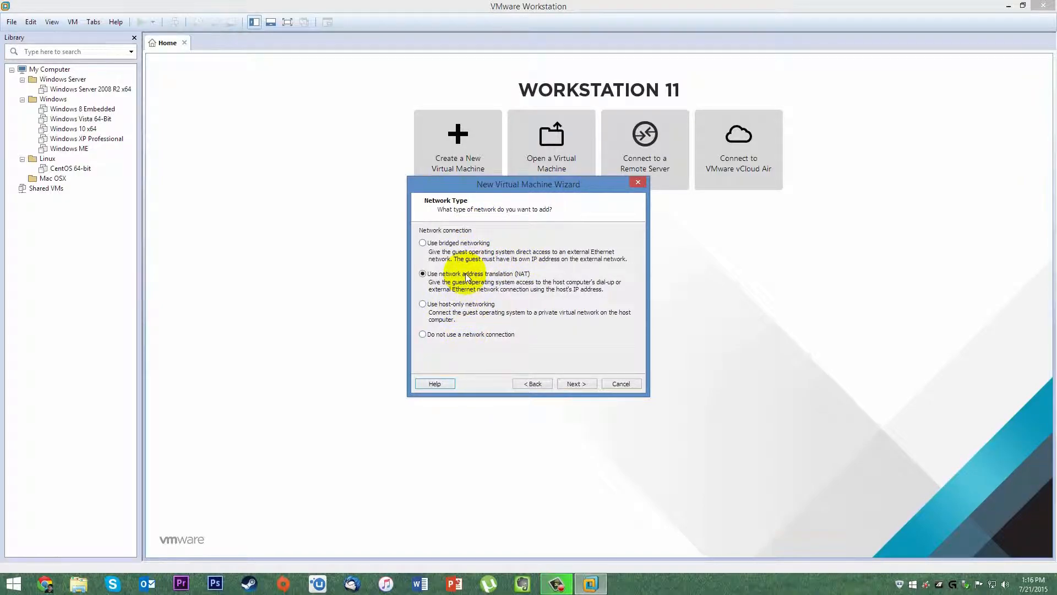
Accept NAT networking, the LSI Logic controller, a SCSI disk, and a new virtual disk.
left_click(576, 385)
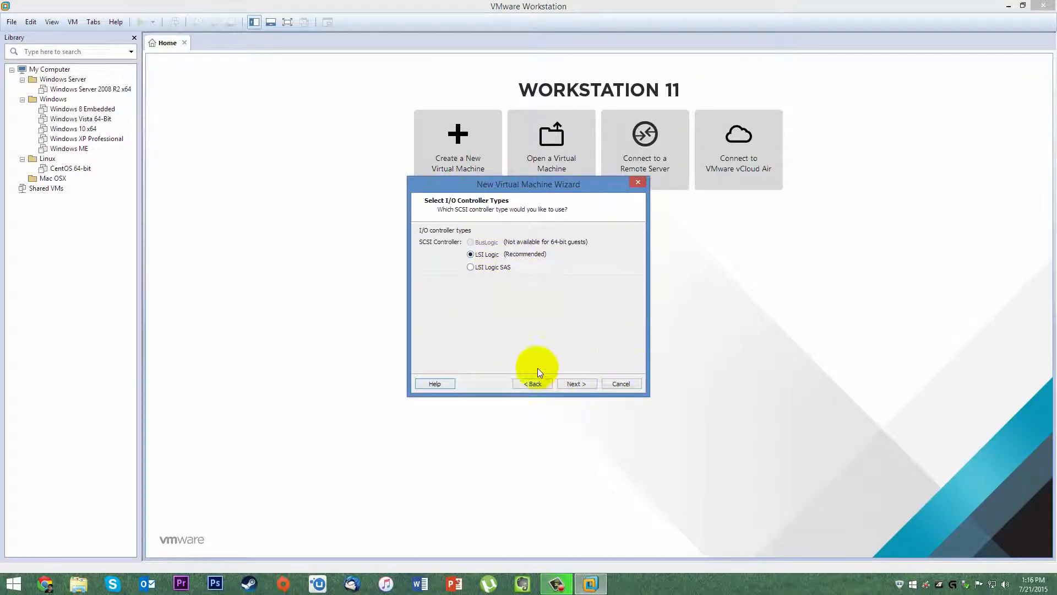
left_click(573, 384)
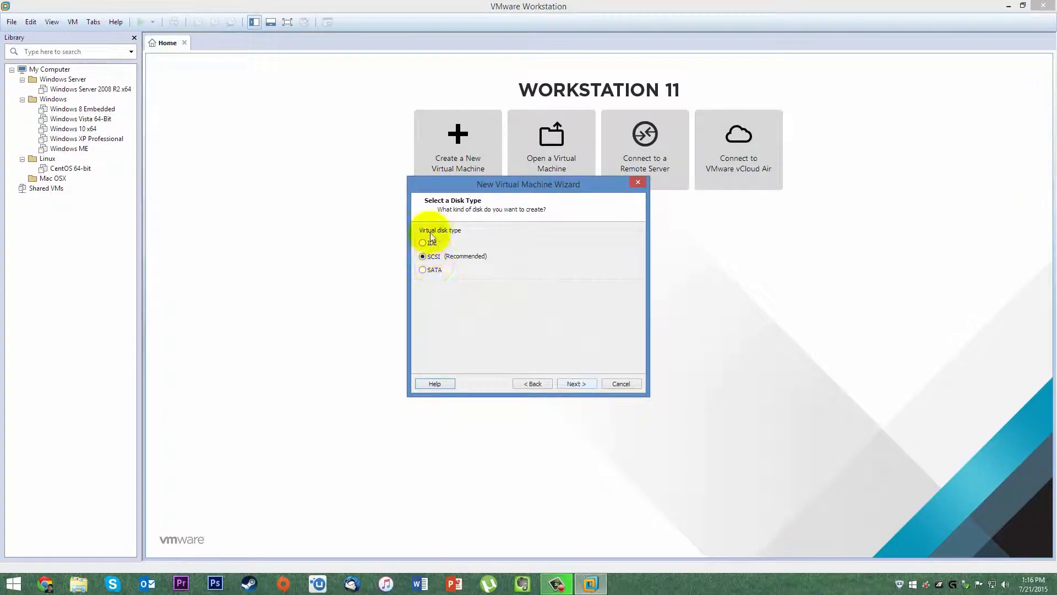
left_click(576, 383)
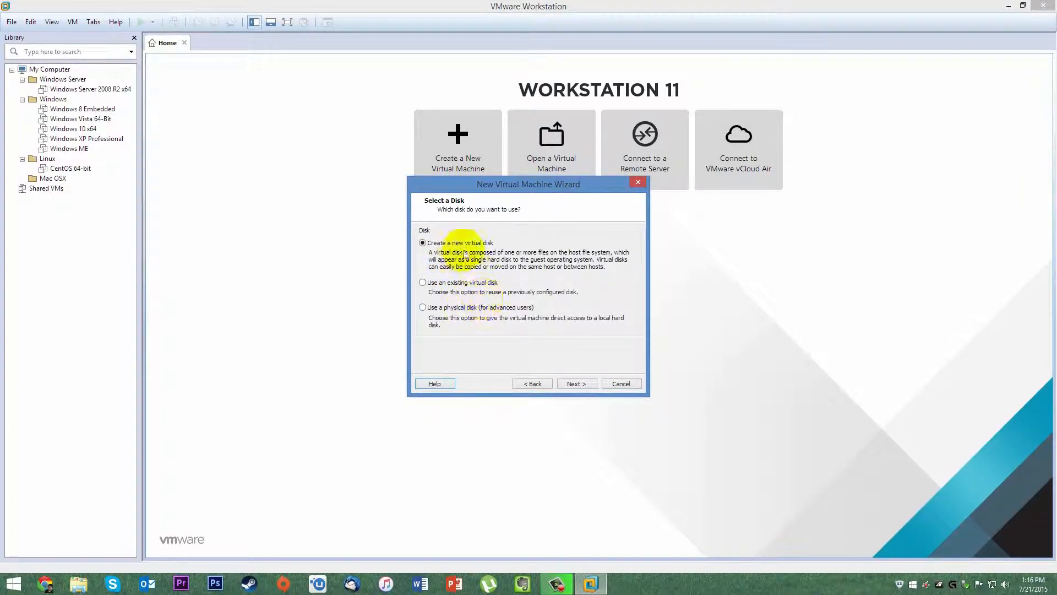
left_click(576, 384)
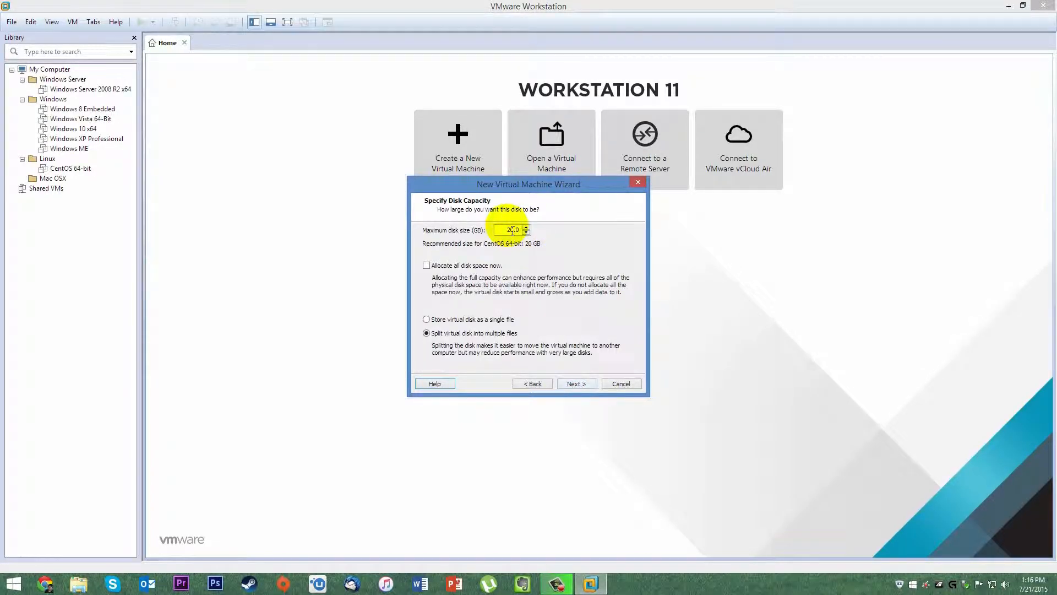
Make a 40 GB single-file disk saved as Virtual Machine Setup & Install Guild.vmdk in D:\Virtual Machines.
double_click(510, 230)
type("40.0")
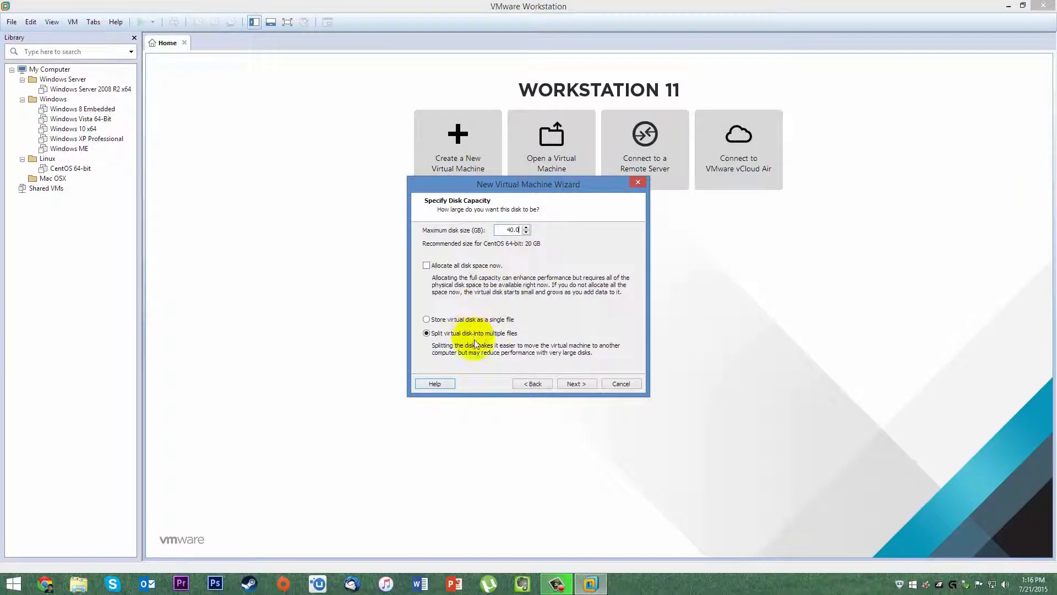
left_click(457, 320)
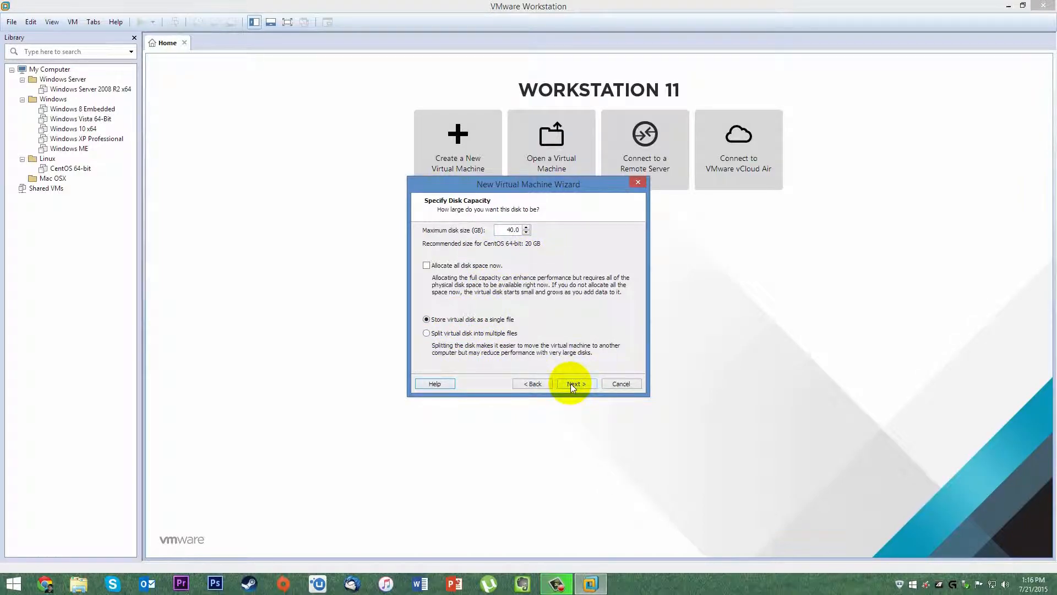
left_click(573, 386)
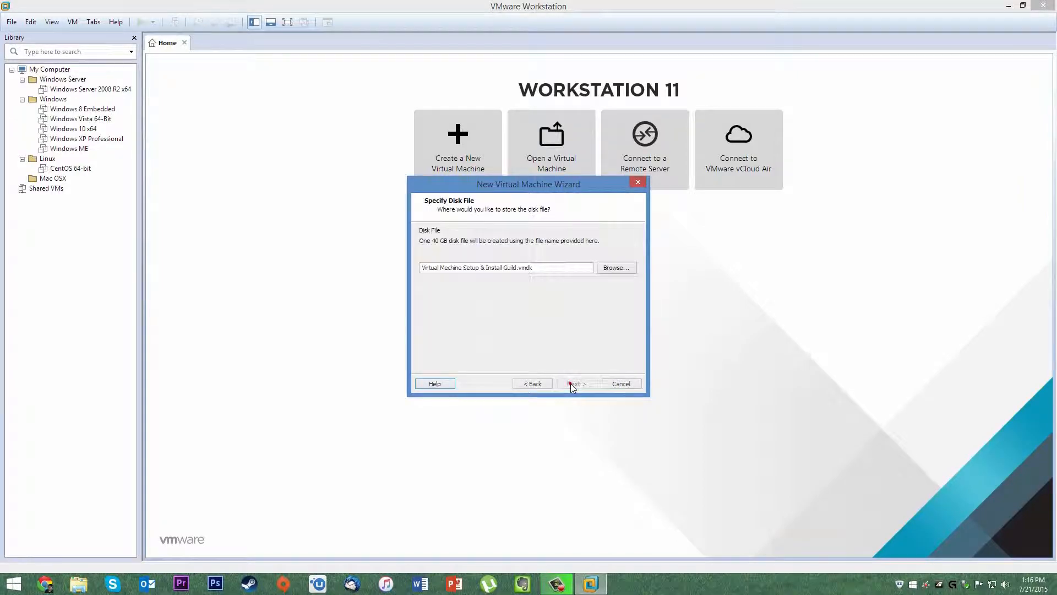
left_click(610, 270)
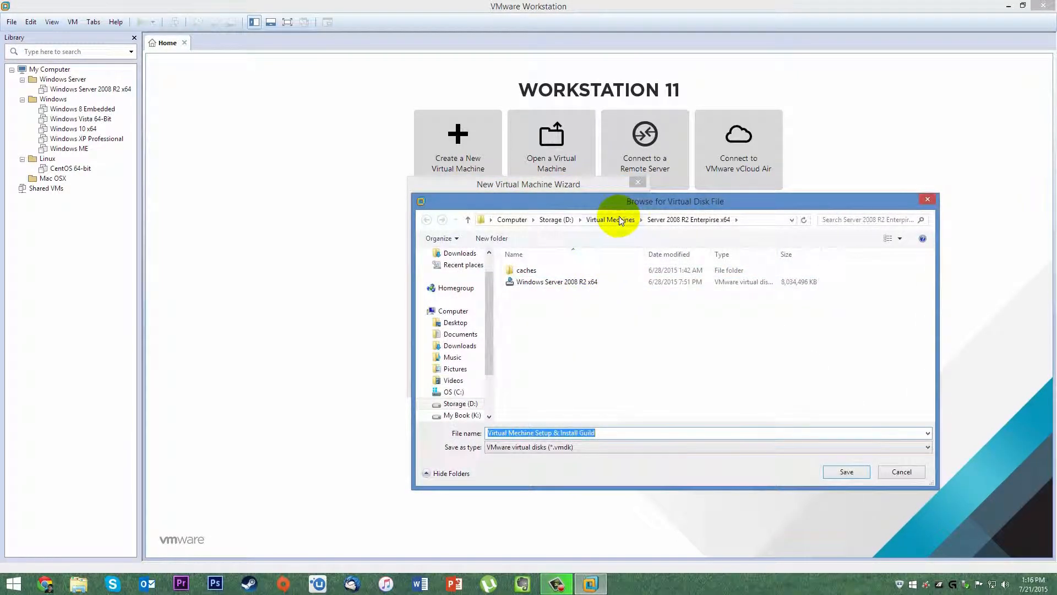
left_click(619, 220)
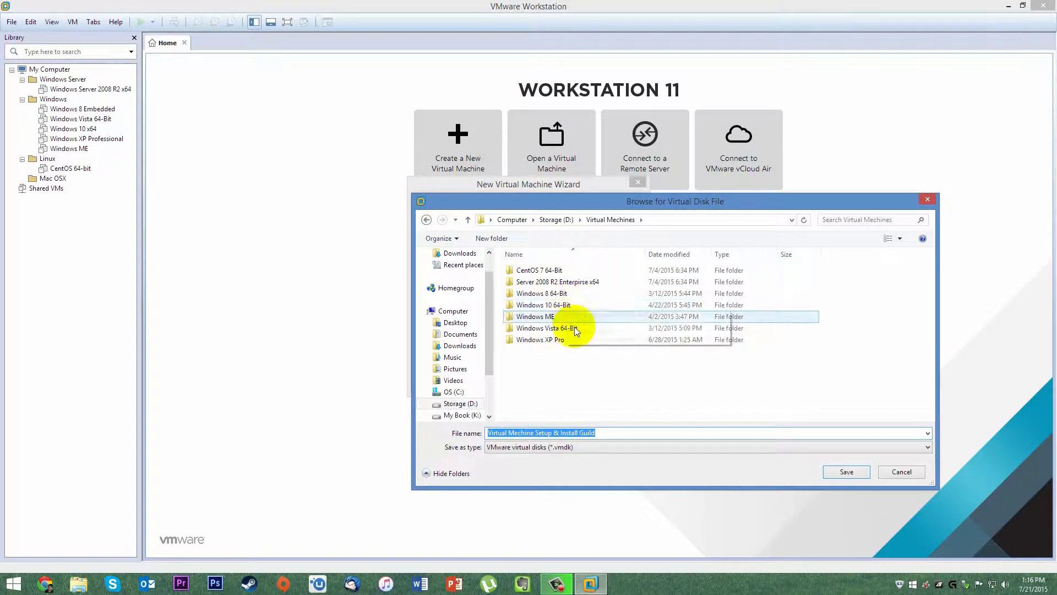
left_click(850, 472)
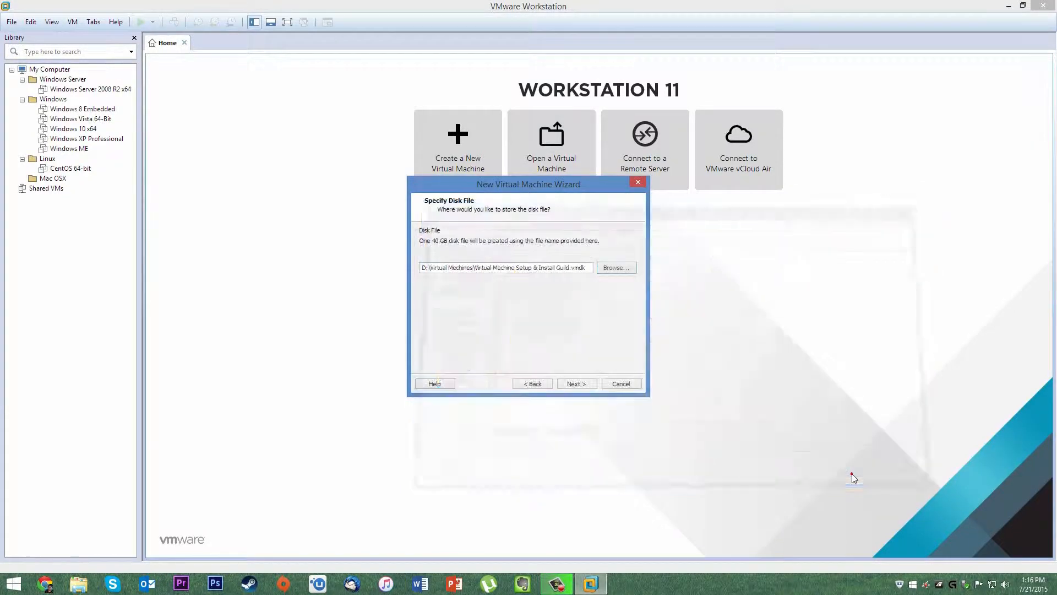
Finish the wizard to create the CentOS 64-bit VM and open its Edit virtual machine settings.
left_click(573, 384)
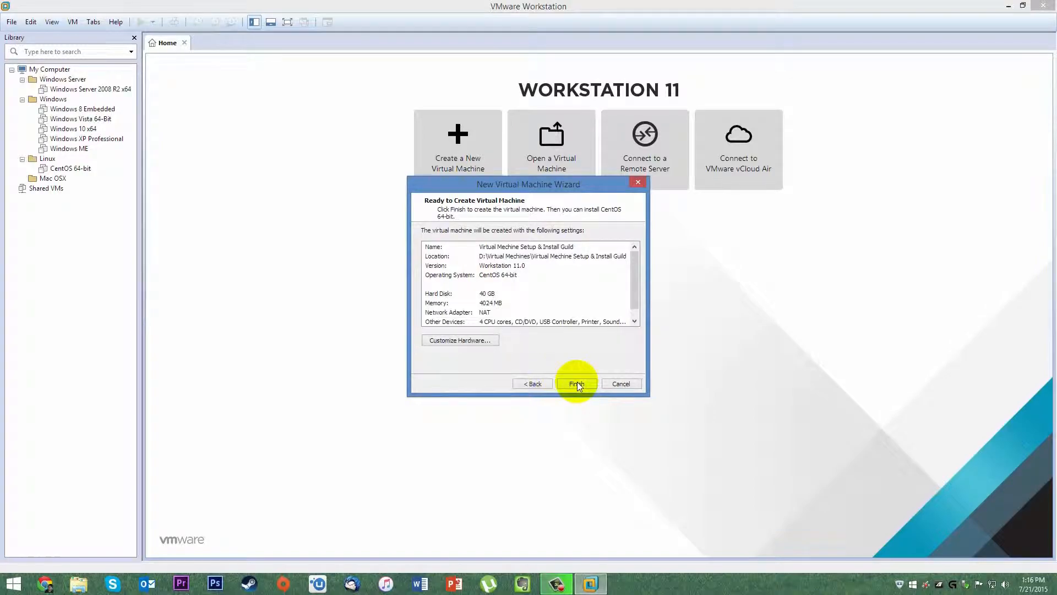
left_click(577, 384)
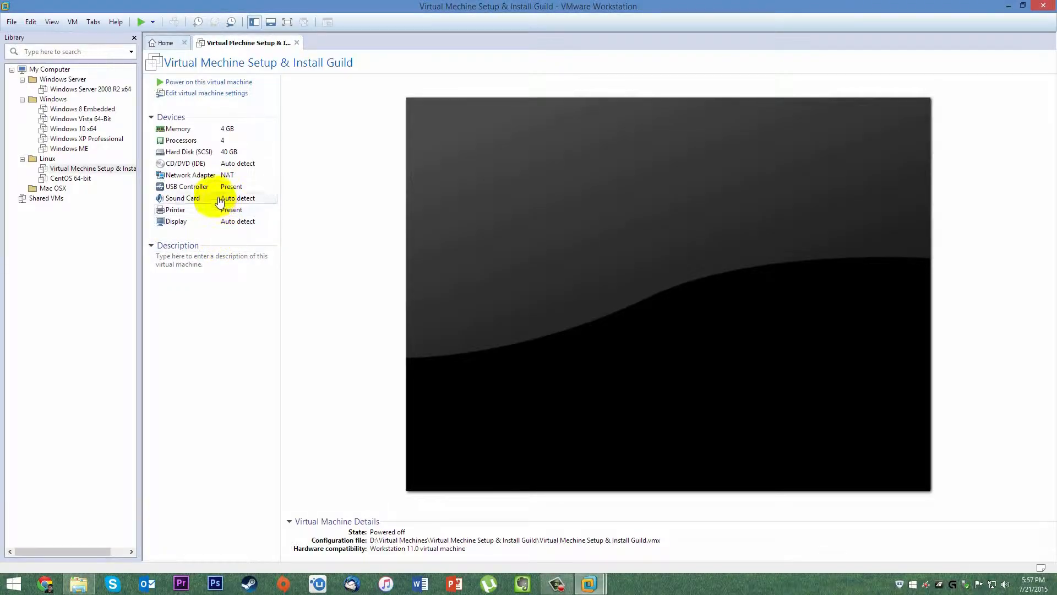
left_click(211, 92)
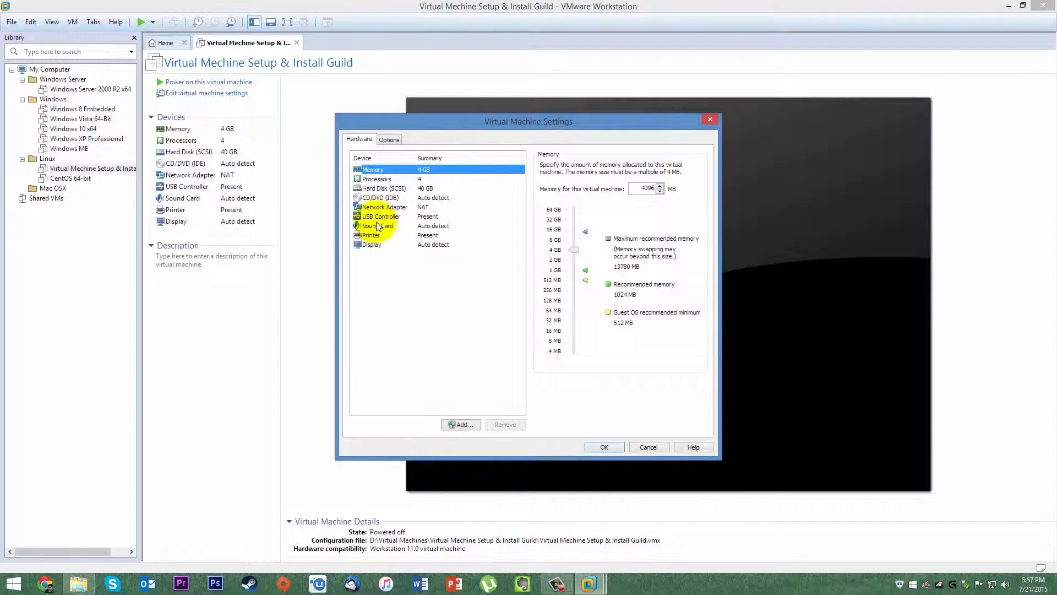
Point the CD/DVD (IDE) drive at the Desktop's CentOS-7.0-1406-x86_64-DVD.iso image and apply the settings.
left_click(375, 199)
left_click(548, 231)
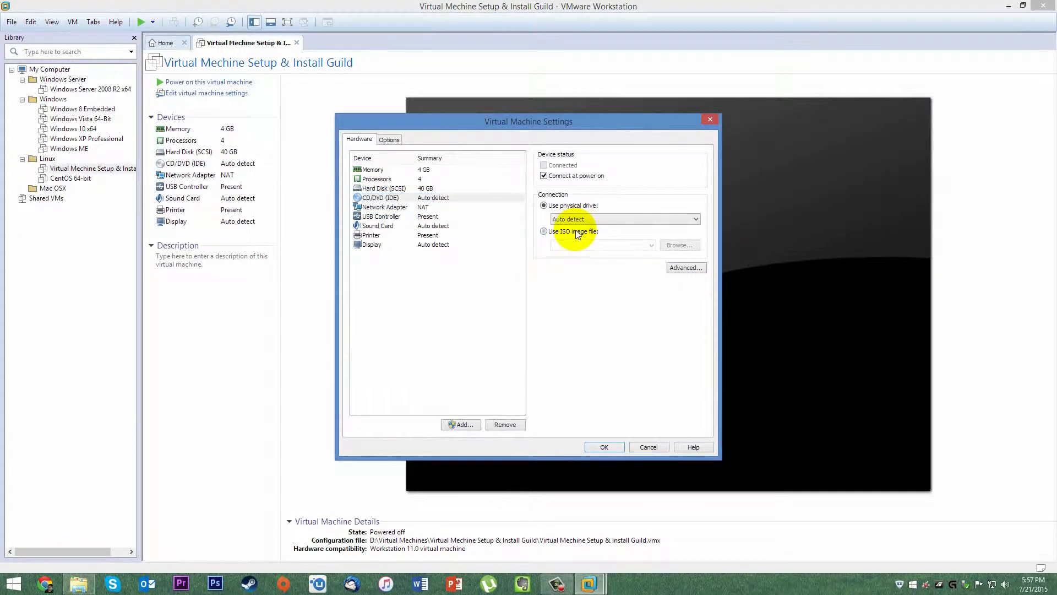
left_click(680, 245)
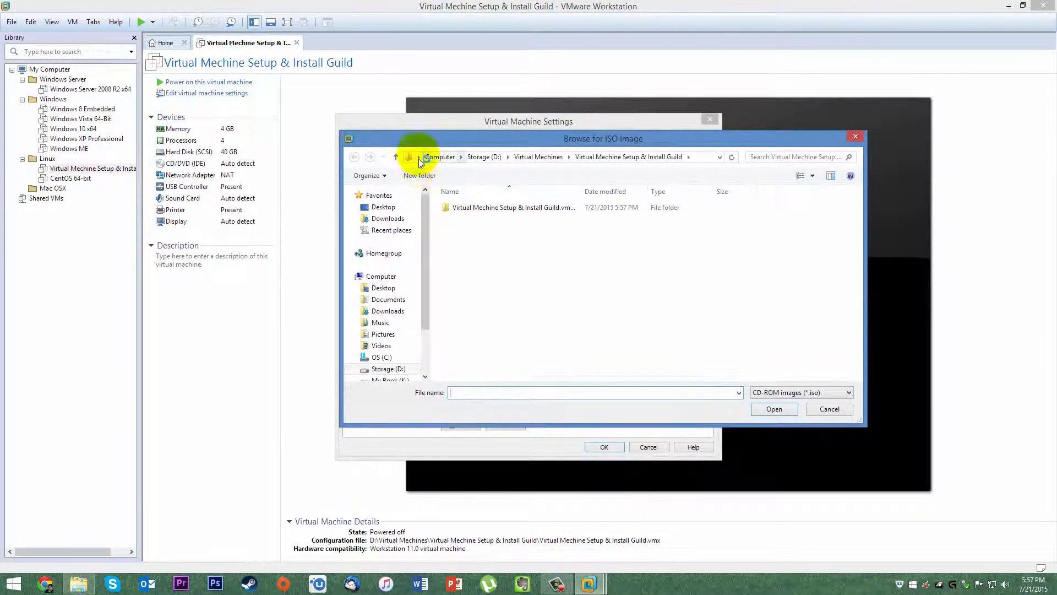
left_click(383, 208)
left_click(484, 268)
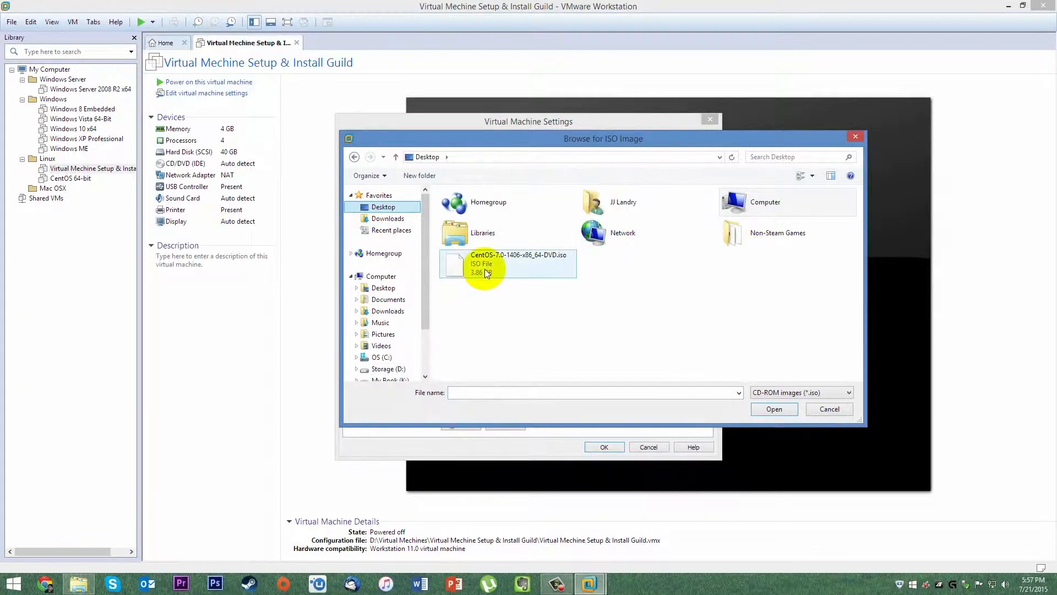
left_click(774, 411)
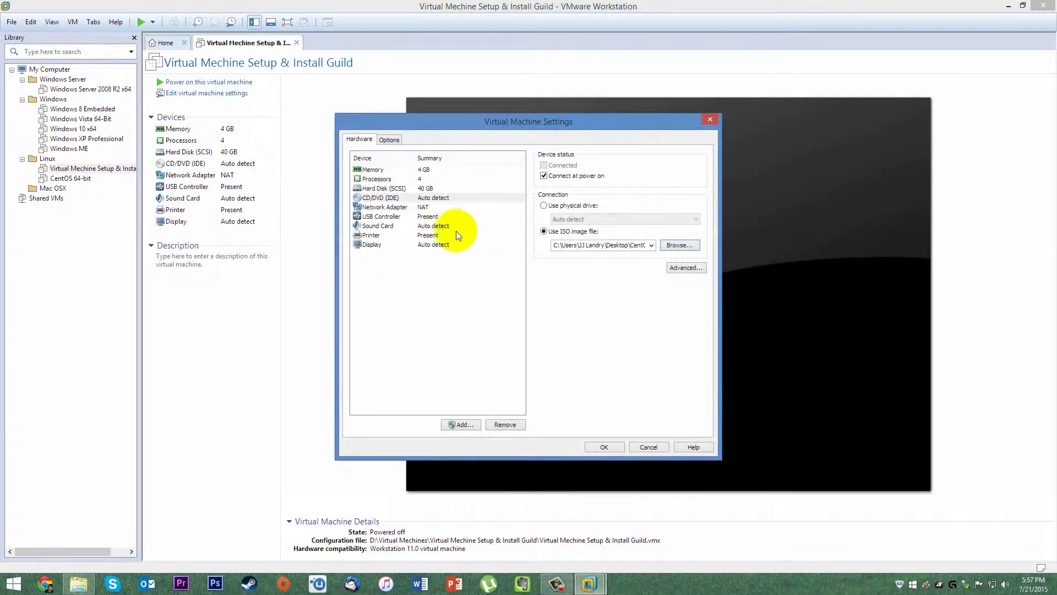
left_click(604, 447)
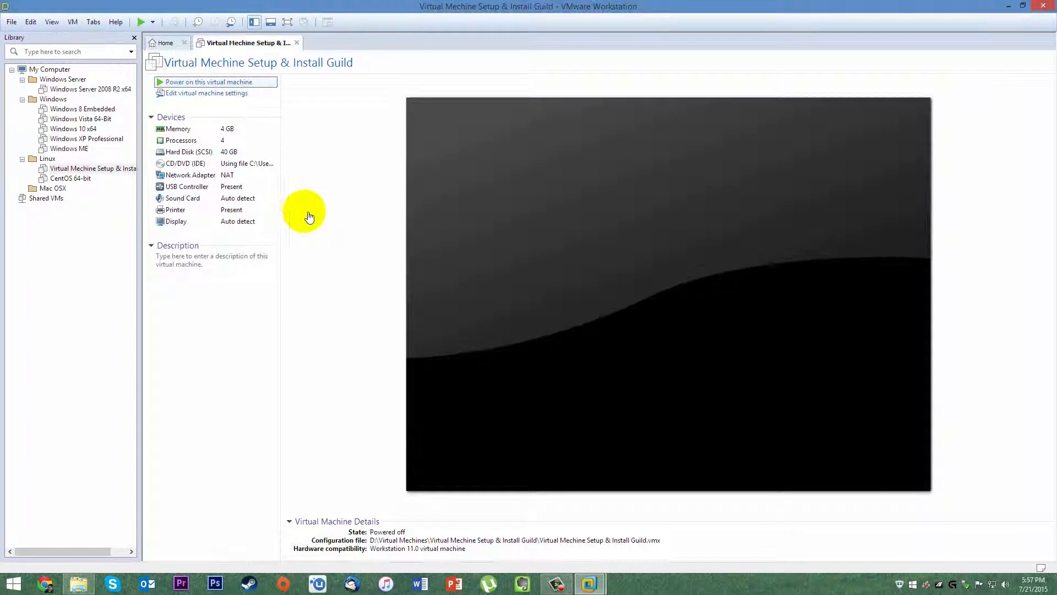
Power on the VM with Ctrl+B and hide the Library sidebar via View > Customize.
key("ctrl+b")
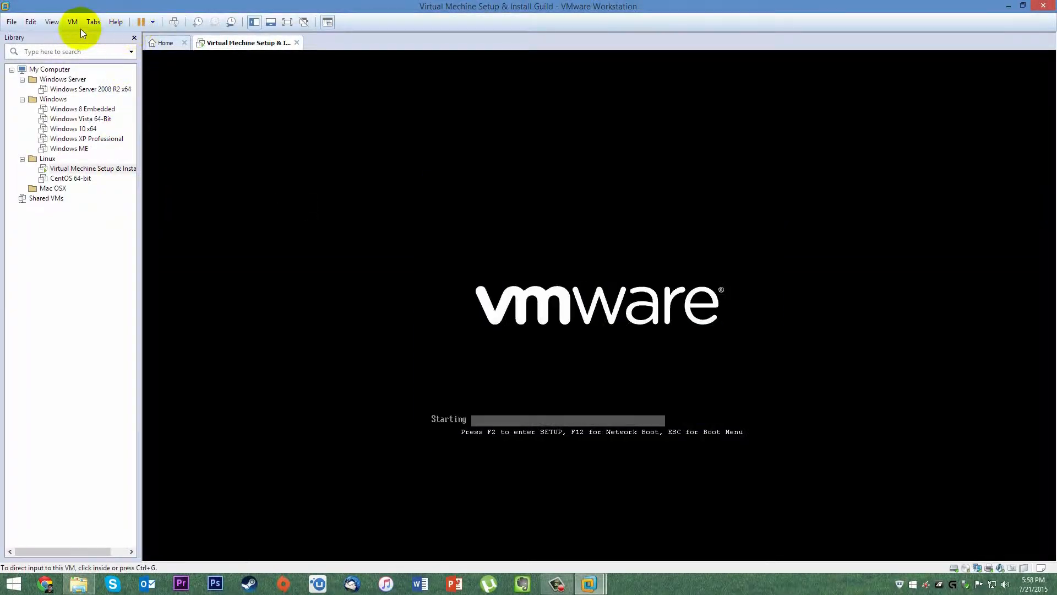
left_click(52, 21)
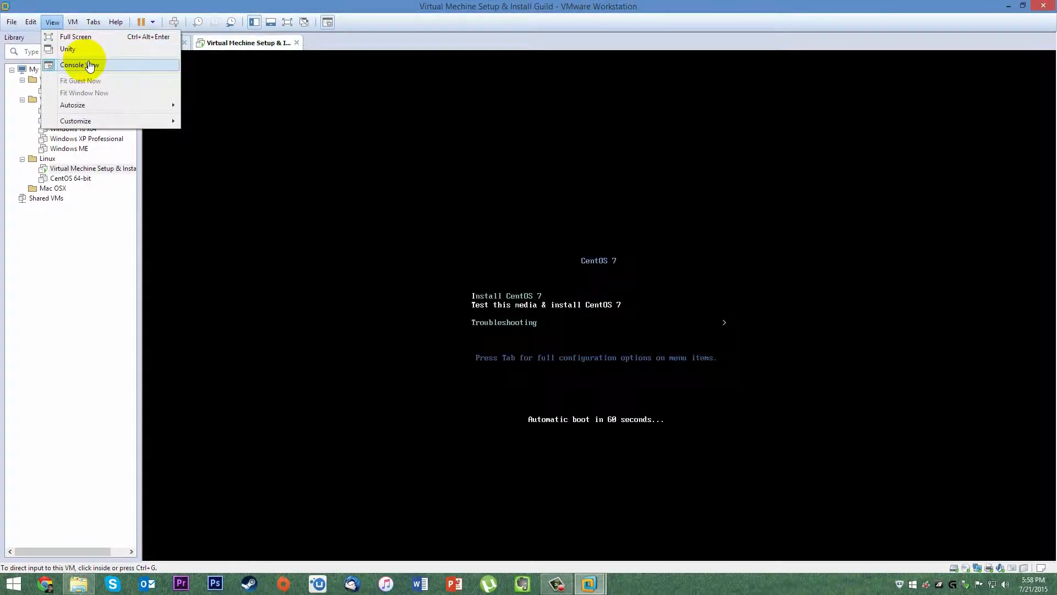
mouse_move(110, 112)
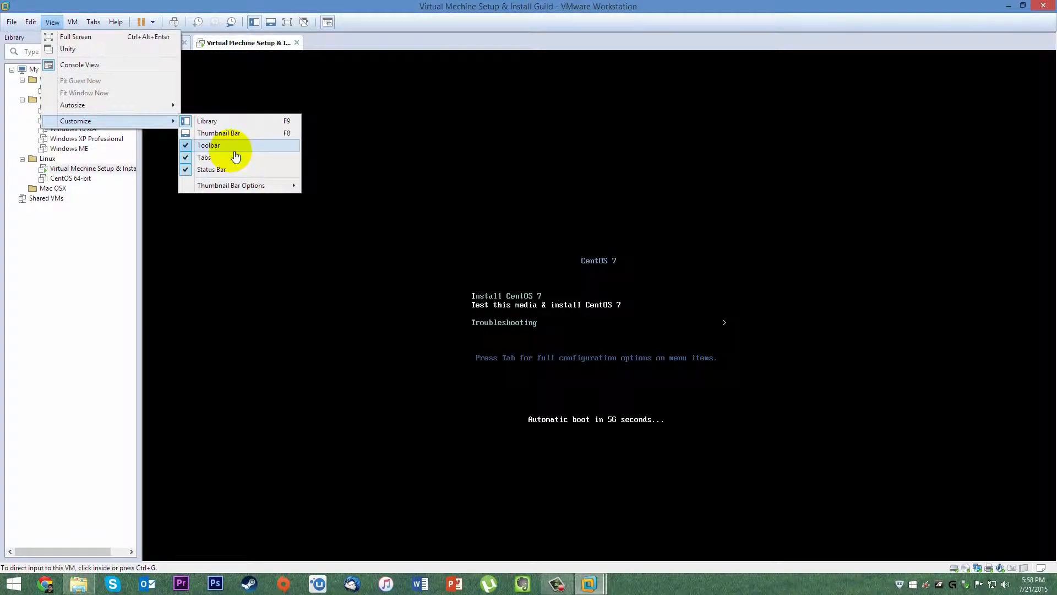
left_click(230, 123)
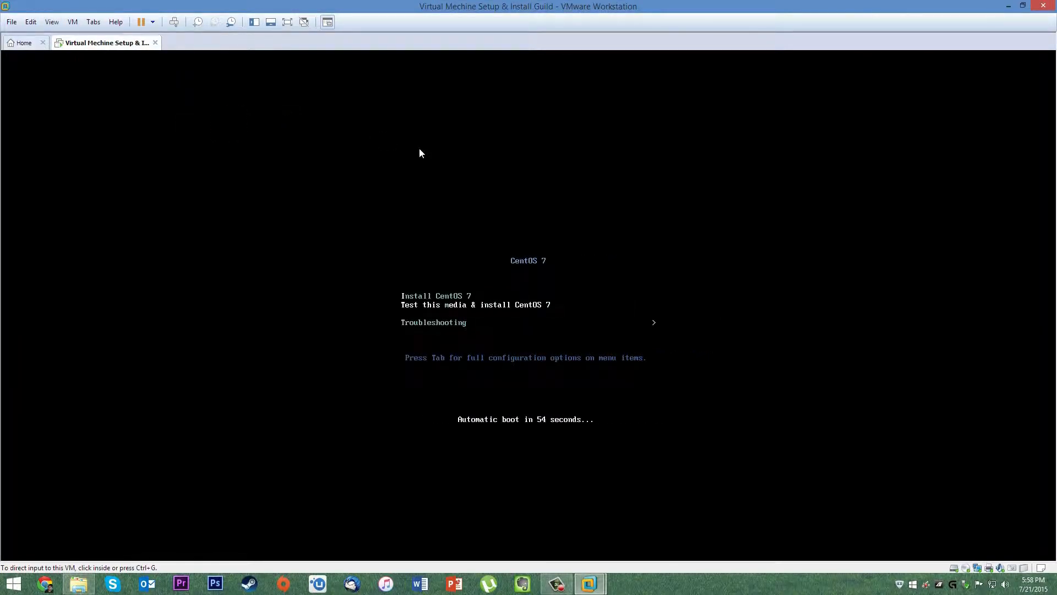
In the VM's boot menu, select Install CentOS 7 and start it.
left_click(626, 199)
key("Down")
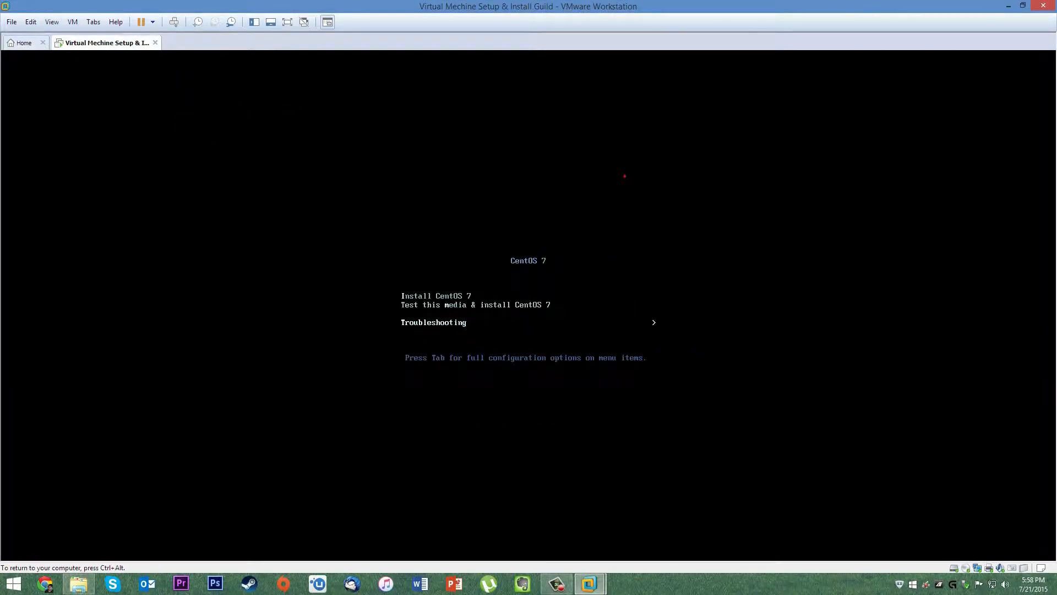
key("Up")
key("Up")
key("Return")
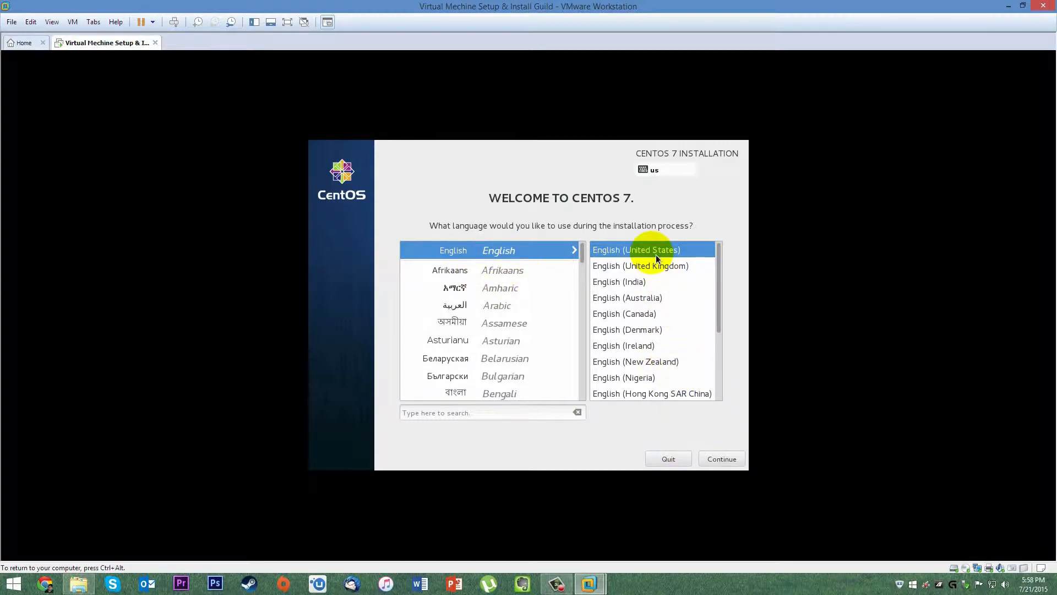
Keep English (United States) as the language and browse the Date & Time city list.
left_click(732, 461)
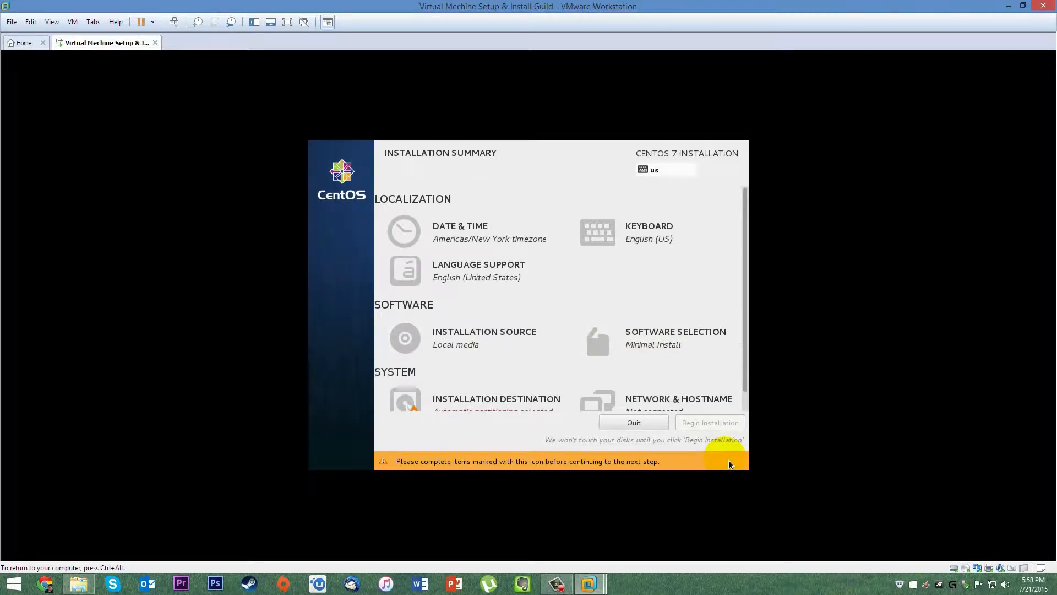
left_click(428, 229)
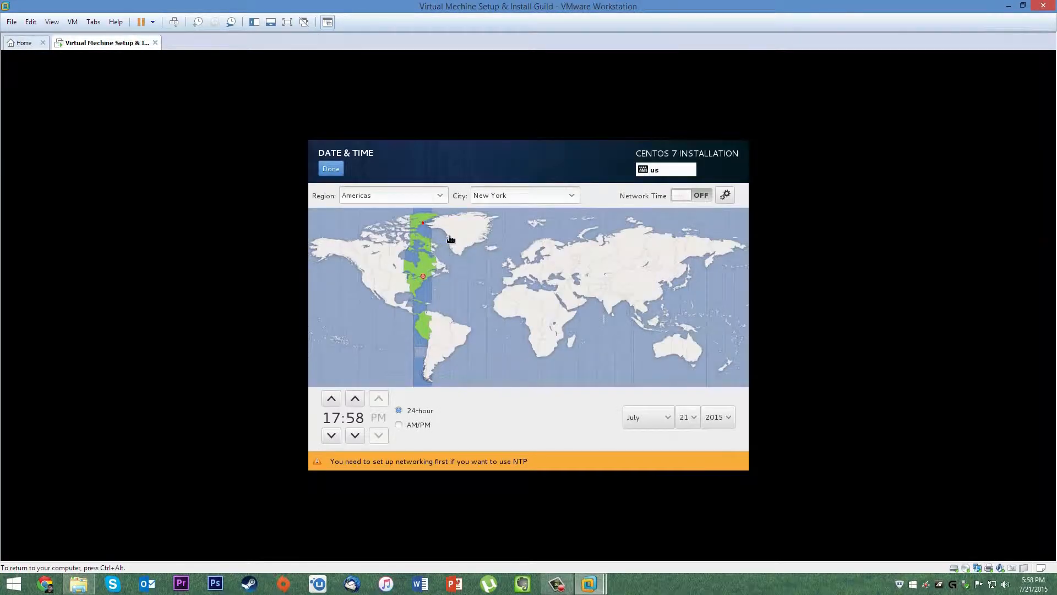
left_click(572, 197)
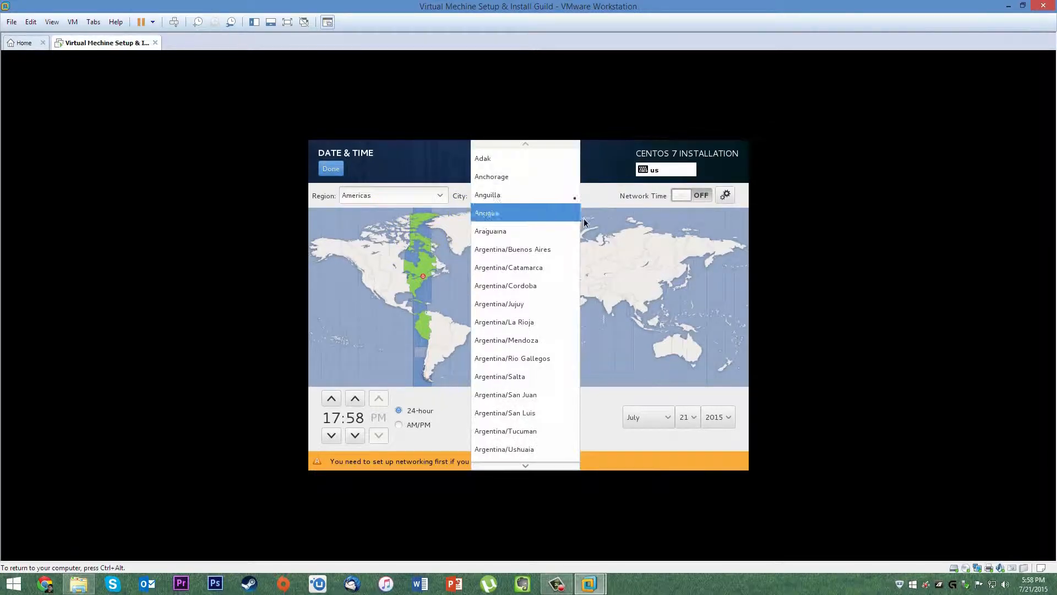
scroll(544, 260, "down", 1)
scroll(542, 263, "up", 3)
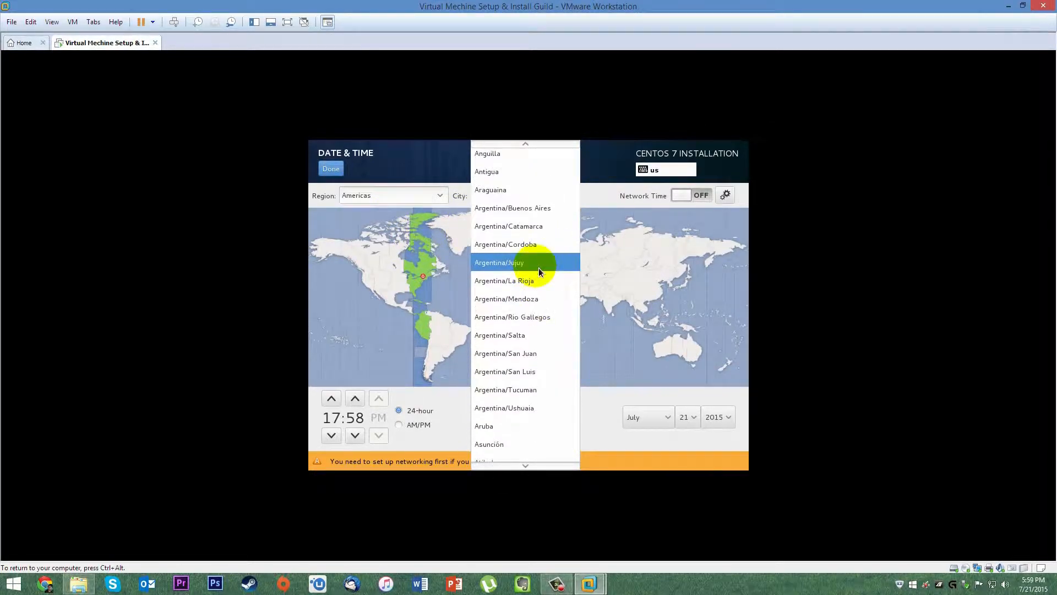
scroll(529, 275, "down", 5)
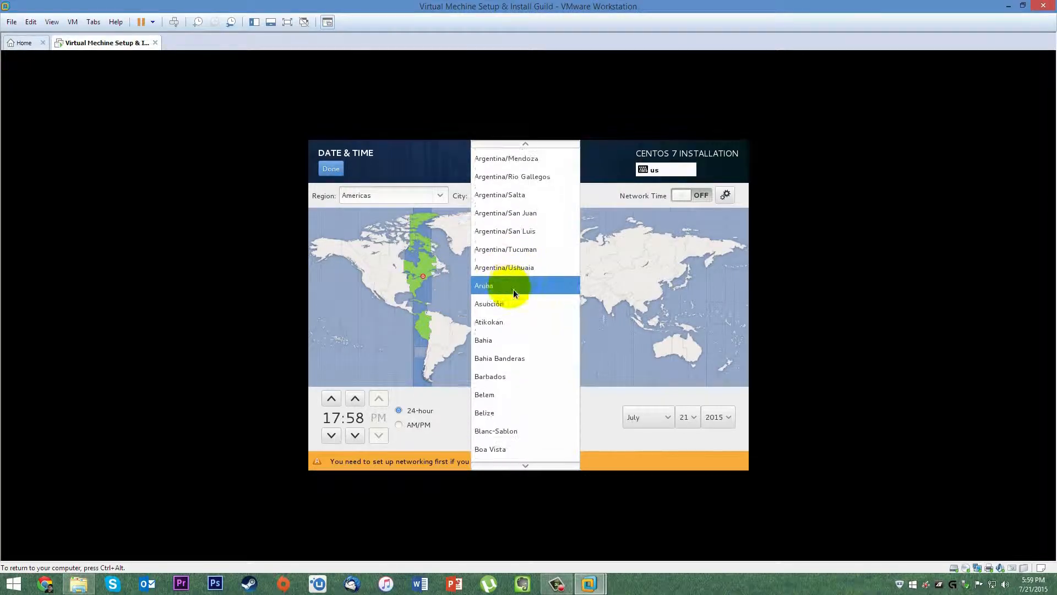
scroll(510, 297, "down", 4)
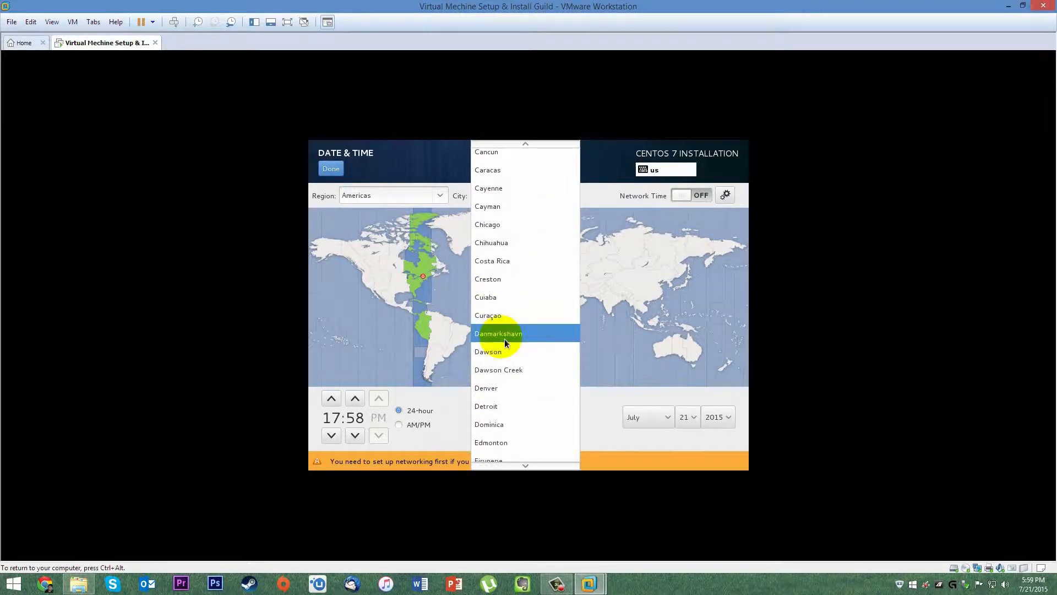
scroll(522, 408, "down", 6)
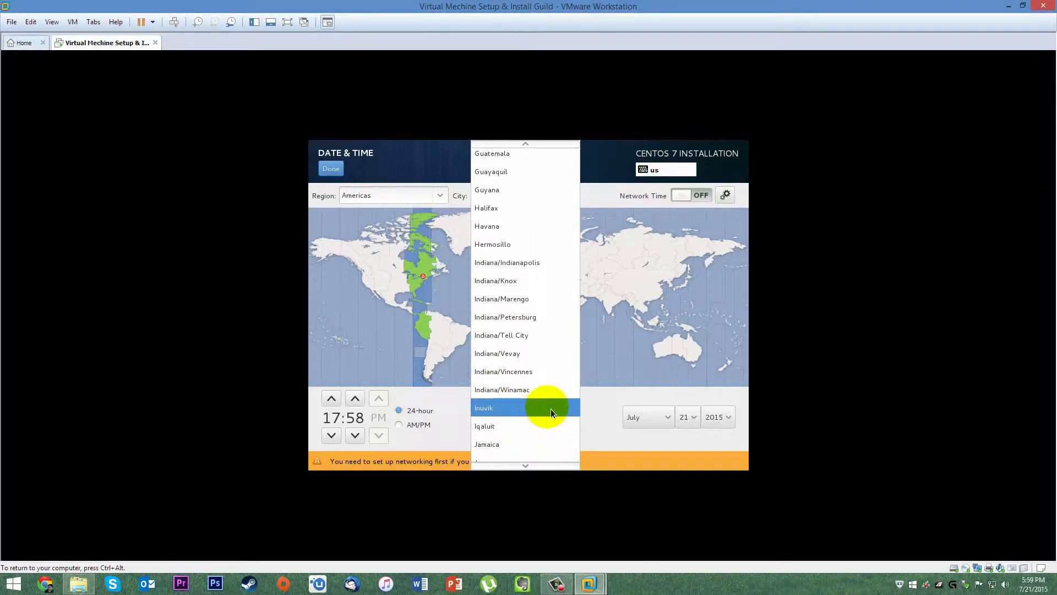
scroll(550, 409, "down", 2)
scroll(550, 409, "down", 8)
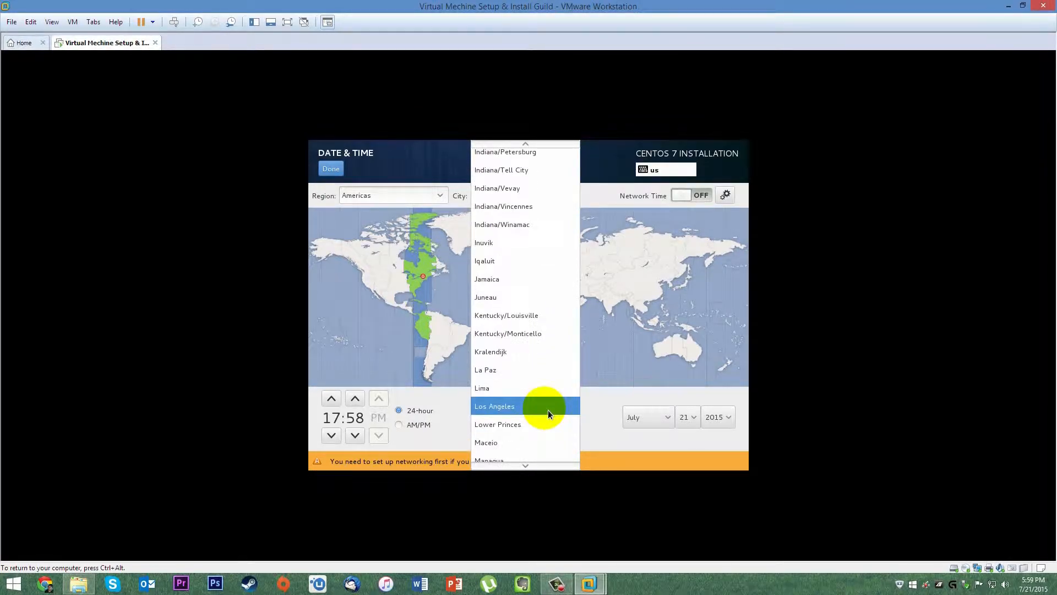
scroll(541, 405, "down", 5)
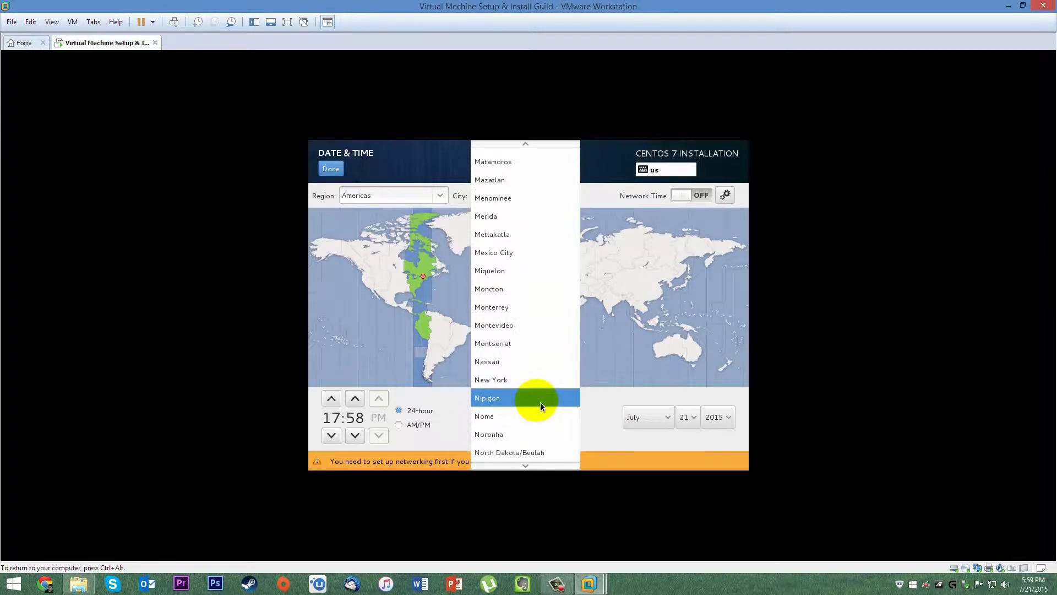
scroll(534, 402, "down", 6)
scroll(534, 407, "down", 6)
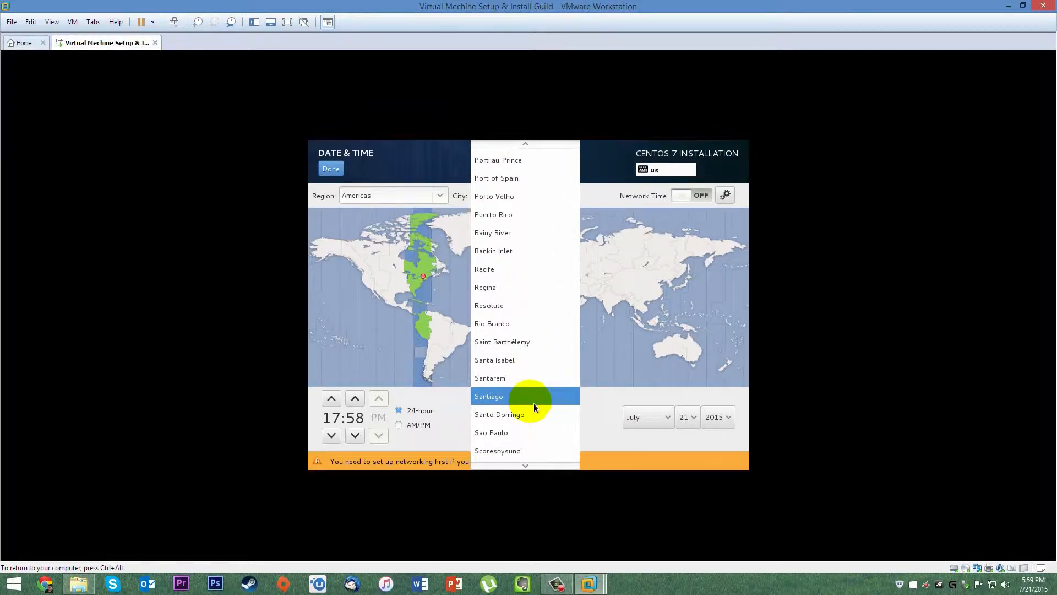
scroll(535, 407, "down", 6)
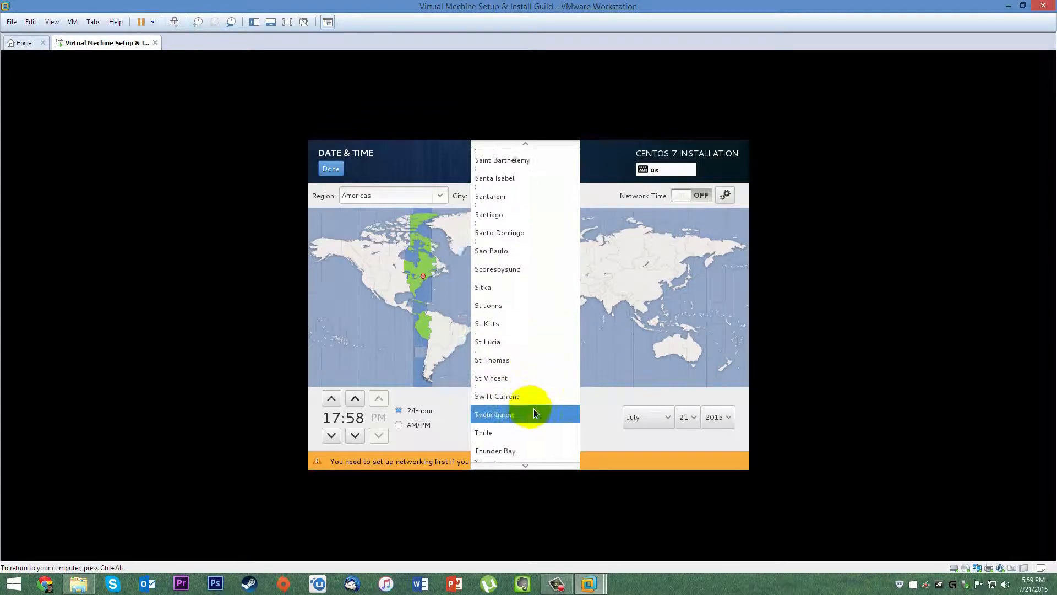
Choose Toronto as the city with 12-hour AM/PM time and confirm.
left_click(482, 417)
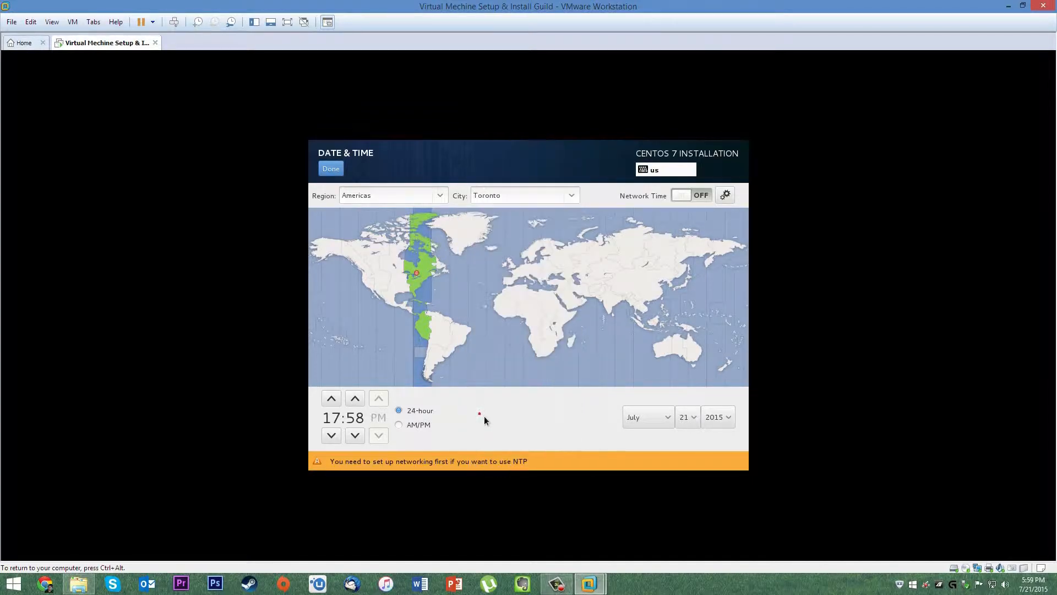
left_click(405, 425)
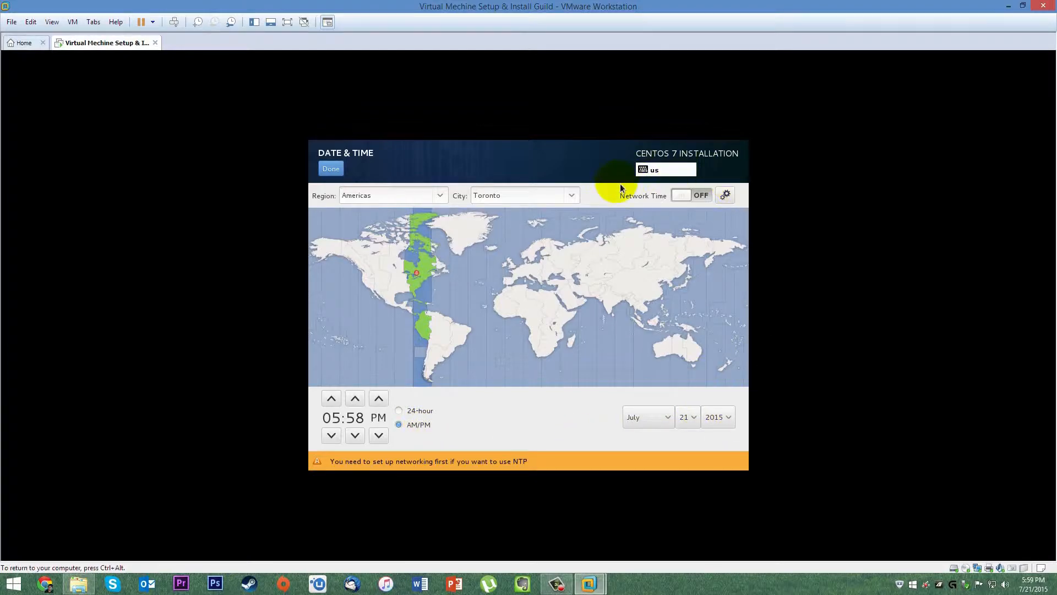
left_click(331, 169)
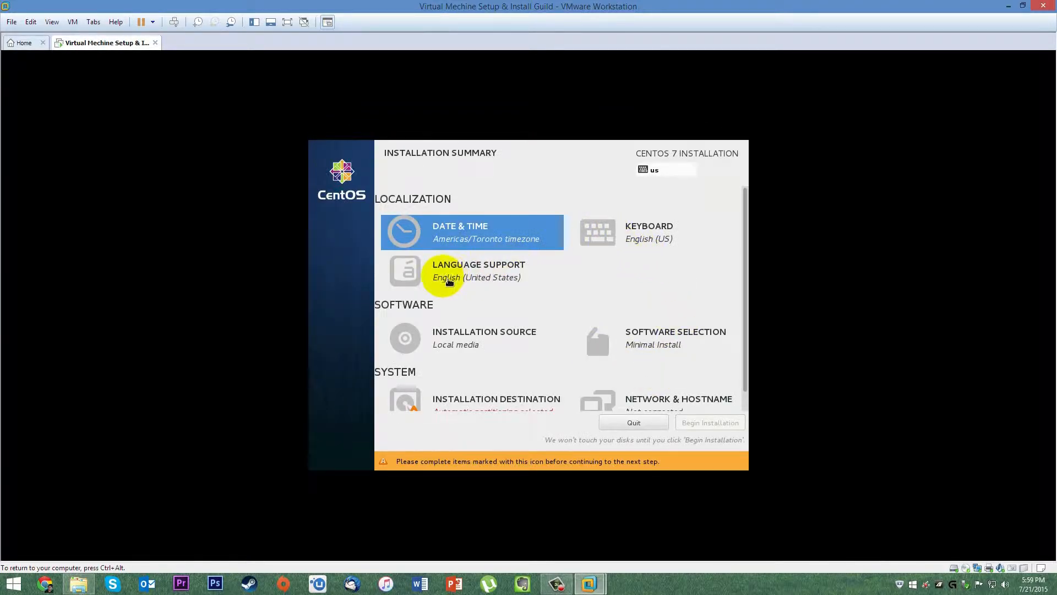
Choose GNOME Desktop as the base environment in Software Selection.
left_click(629, 344)
scroll(463, 340, "down", 3)
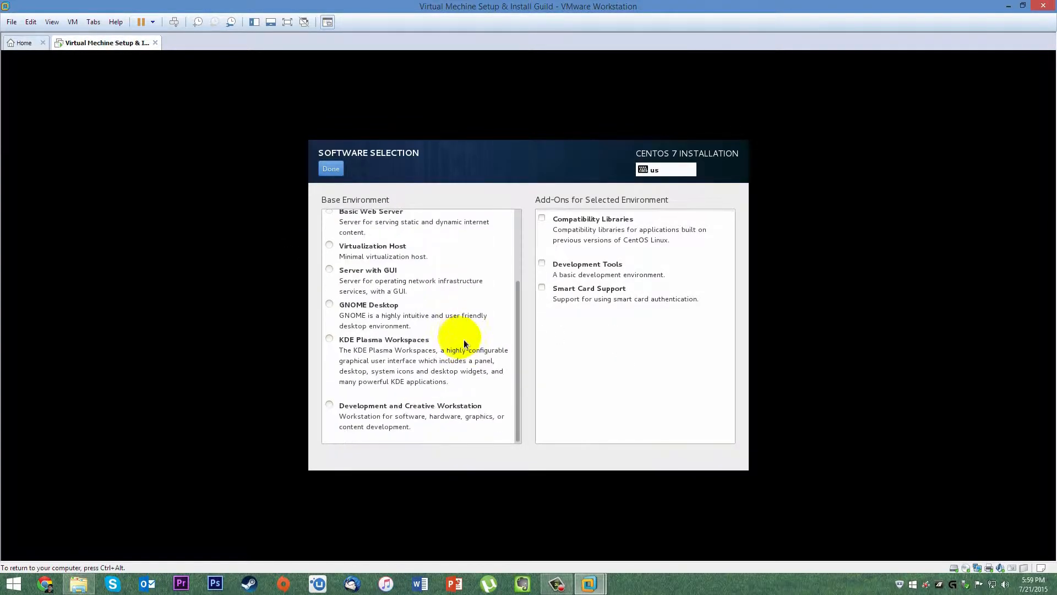
left_click(330, 305)
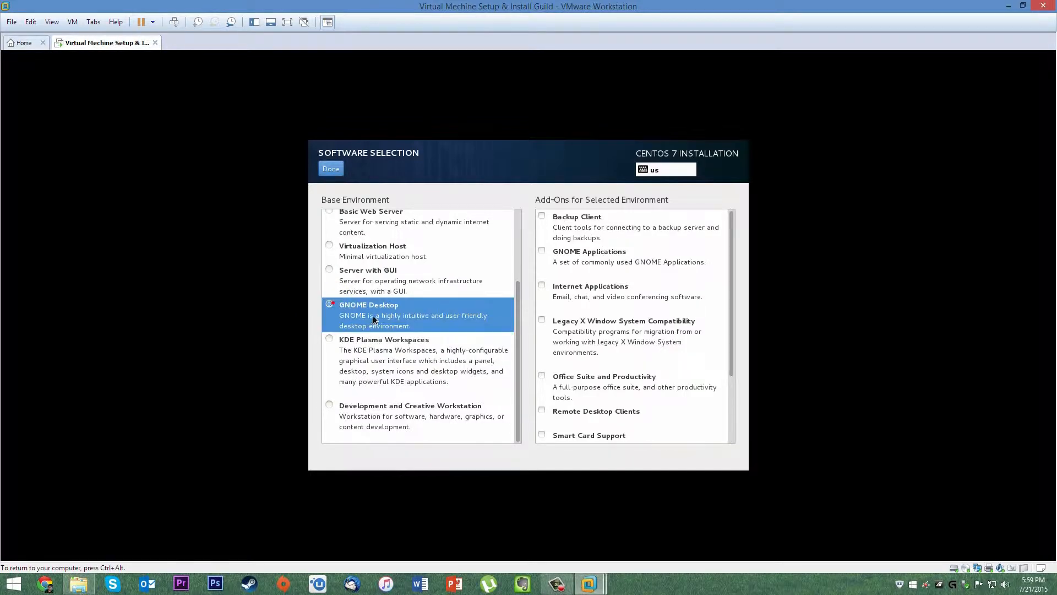
Tick every add-on, from Backup Client through Development Tools, and confirm.
left_click(544, 218)
left_click(543, 252)
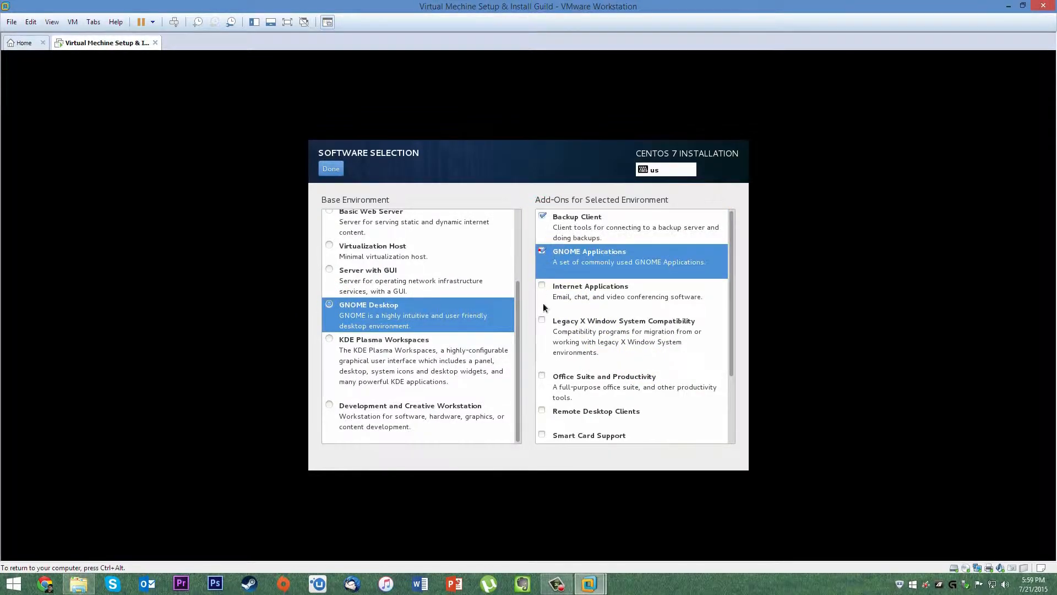
left_click(544, 286)
left_click(545, 321)
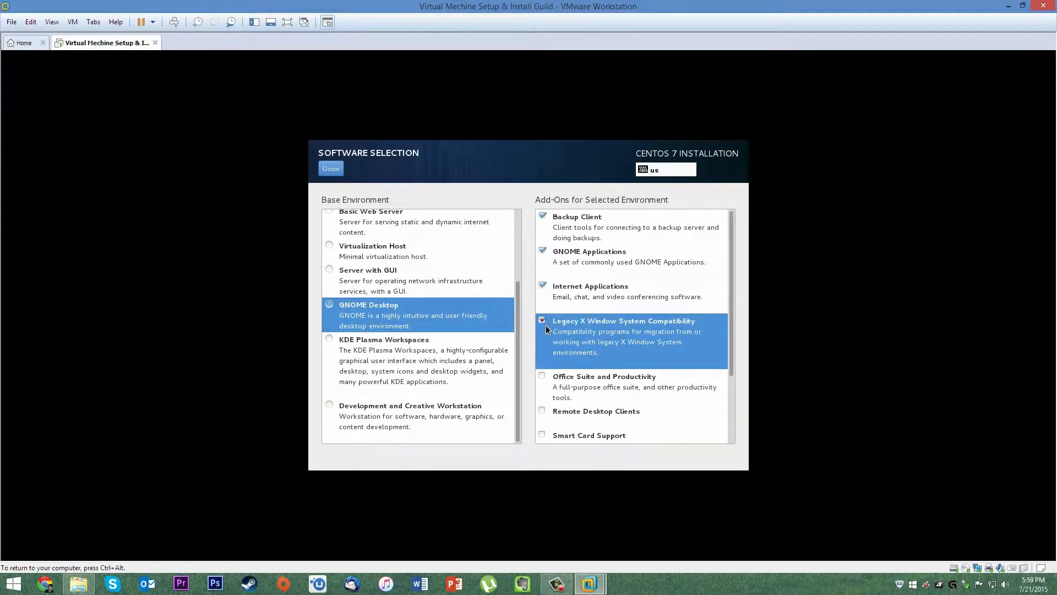
left_click(543, 376)
left_click(544, 411)
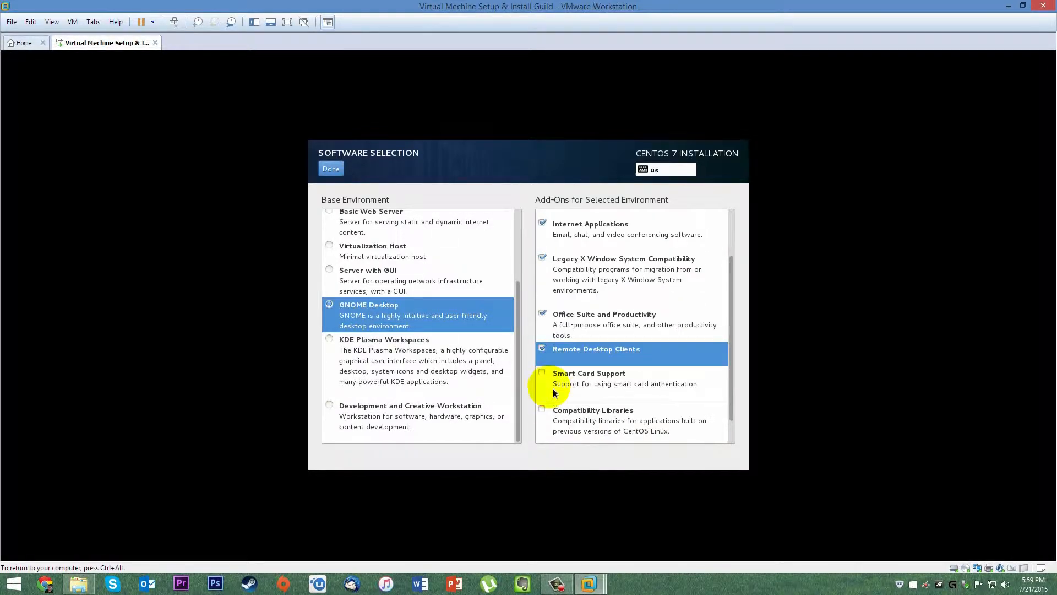
left_click(544, 371)
left_click(544, 408)
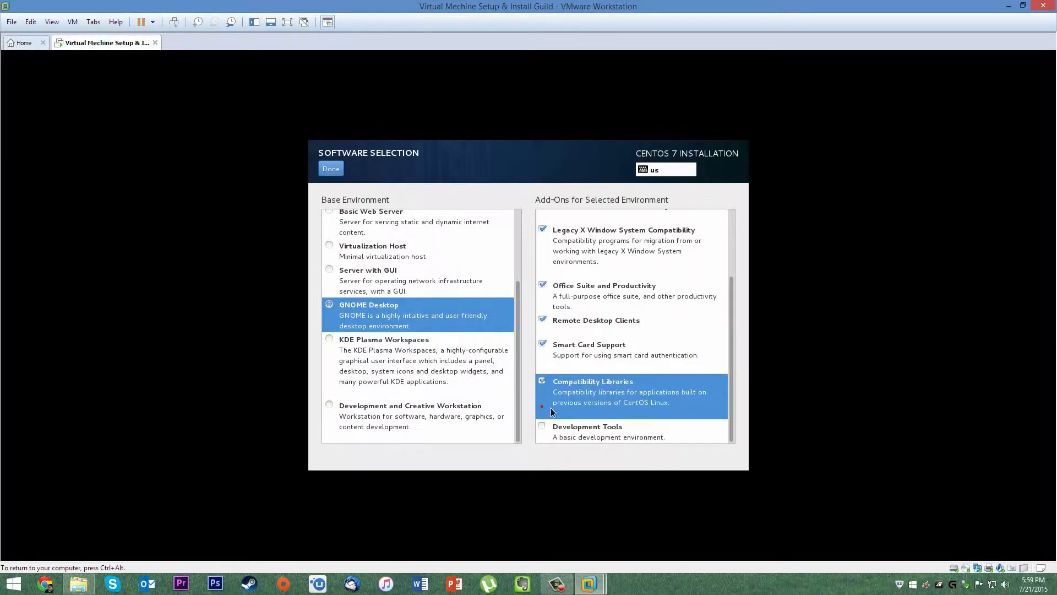
left_click(547, 432)
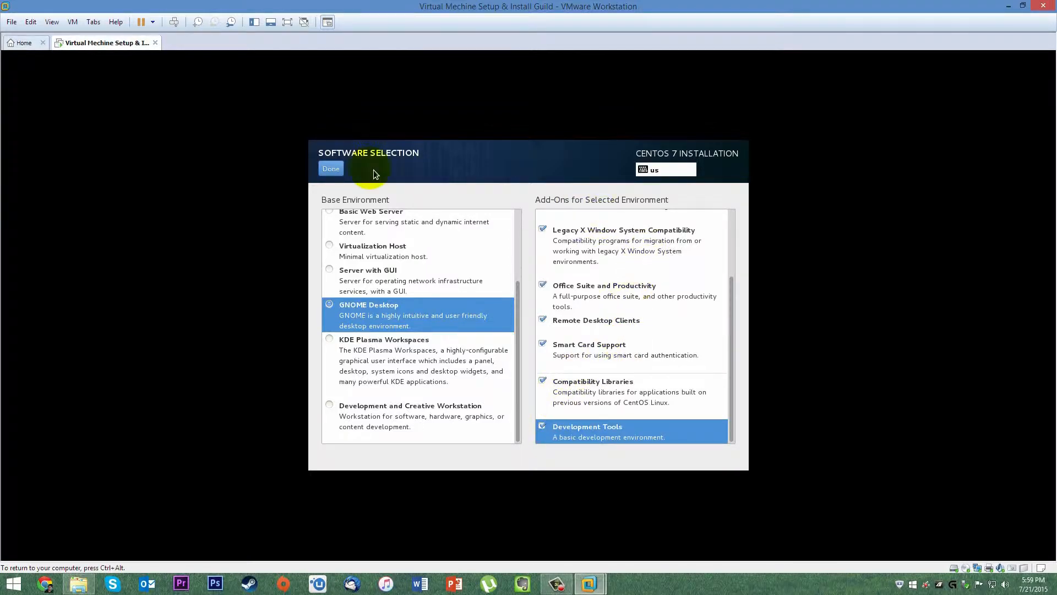
left_click(332, 169)
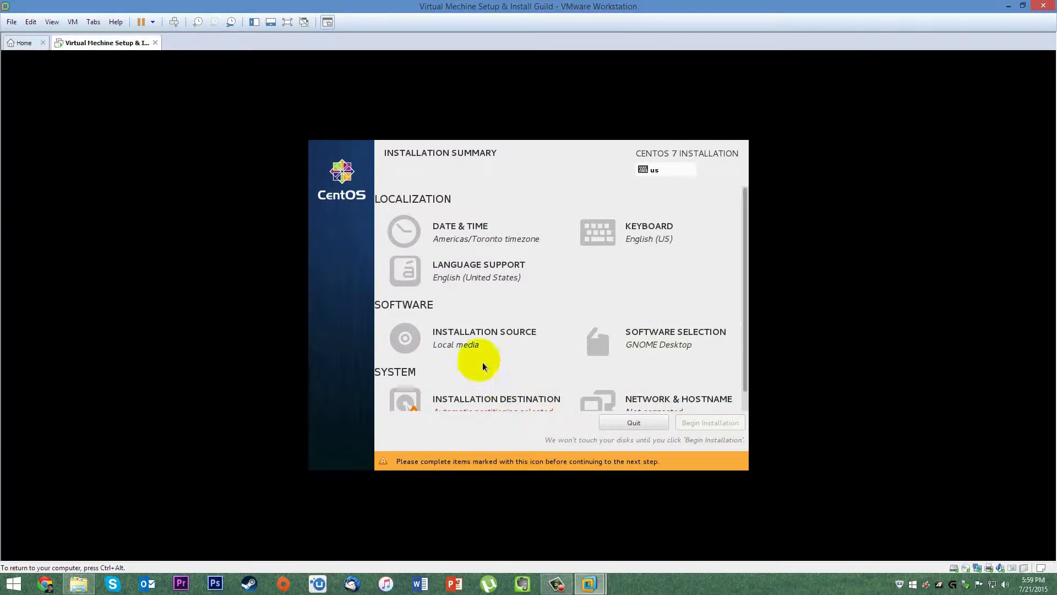
Select the 40.96 GB VMware disk as destination with automatic partitioning and begin installation.
scroll(735, 325, "down", 1)
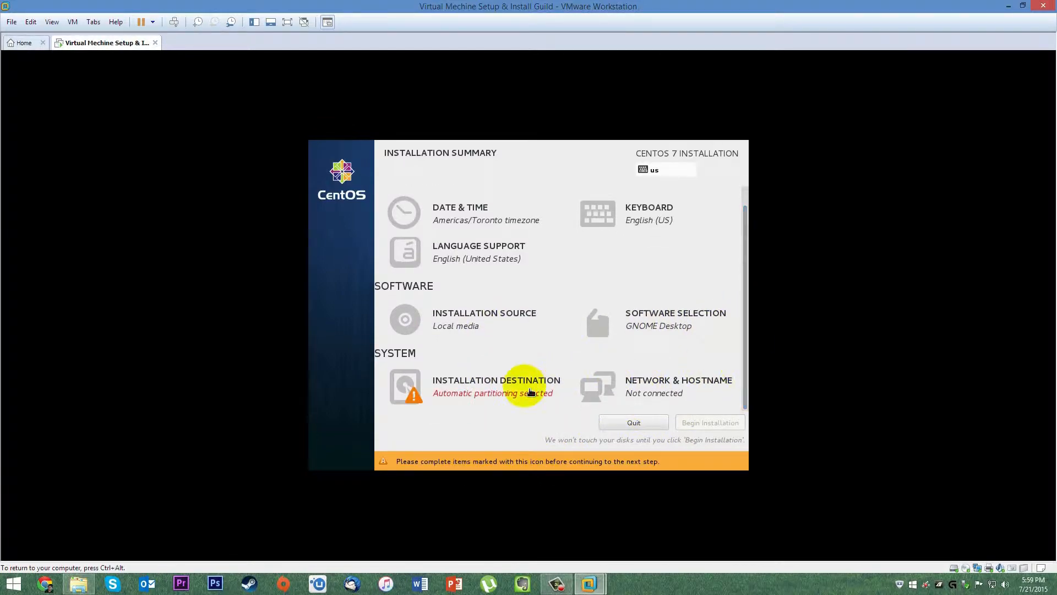
left_click(437, 391)
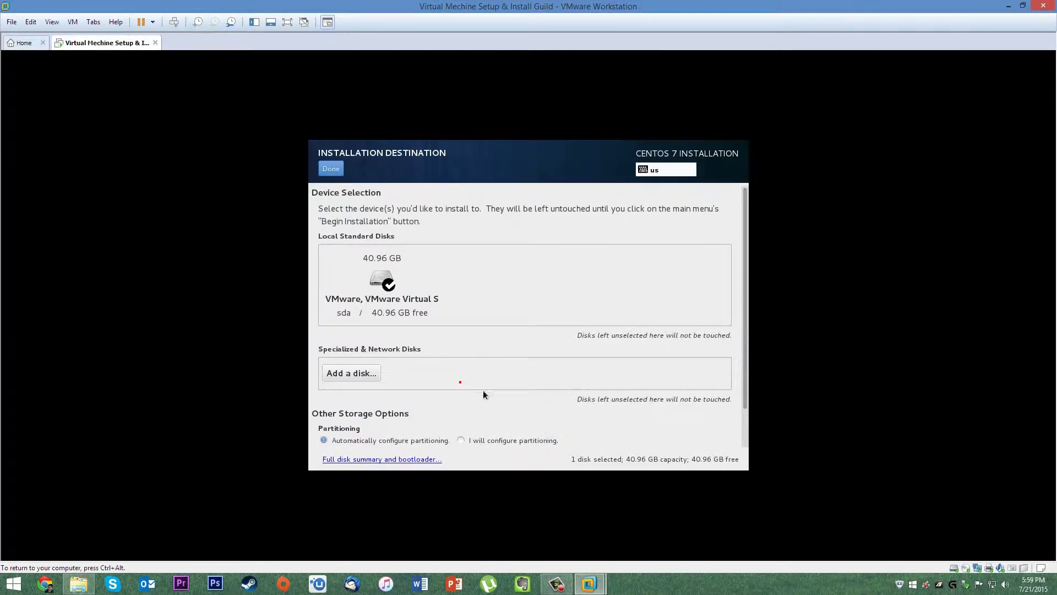
left_click(403, 284)
left_click(375, 323)
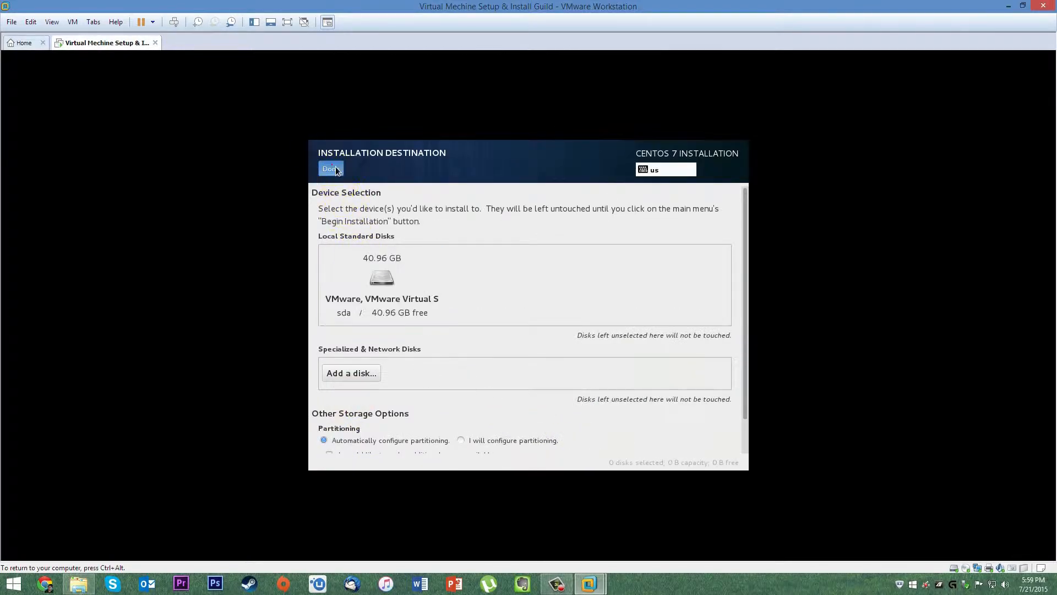
left_click(334, 168)
left_click(561, 390)
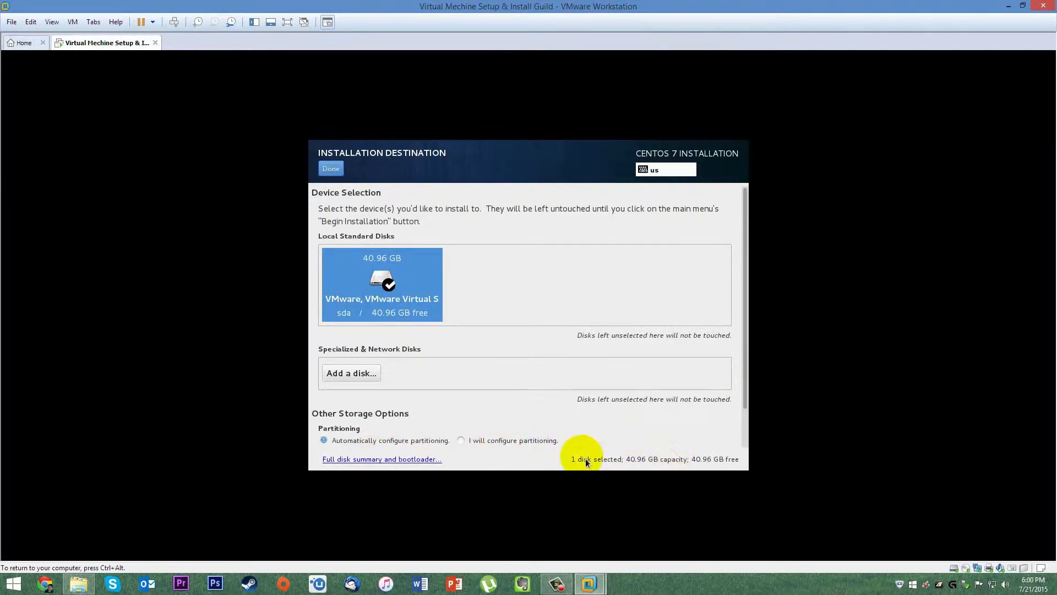
left_click(327, 170)
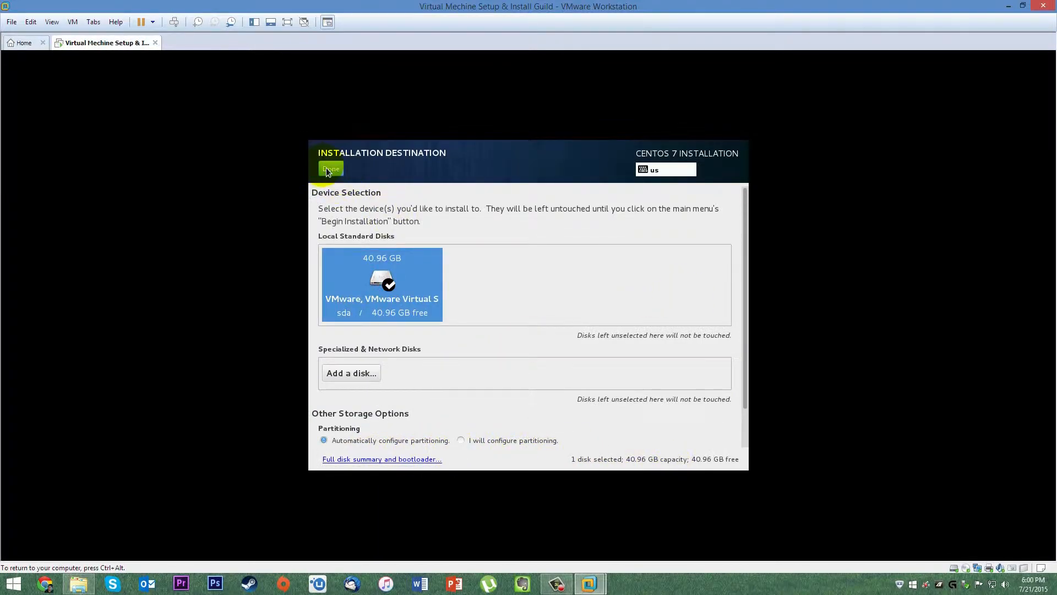
left_click(716, 448)
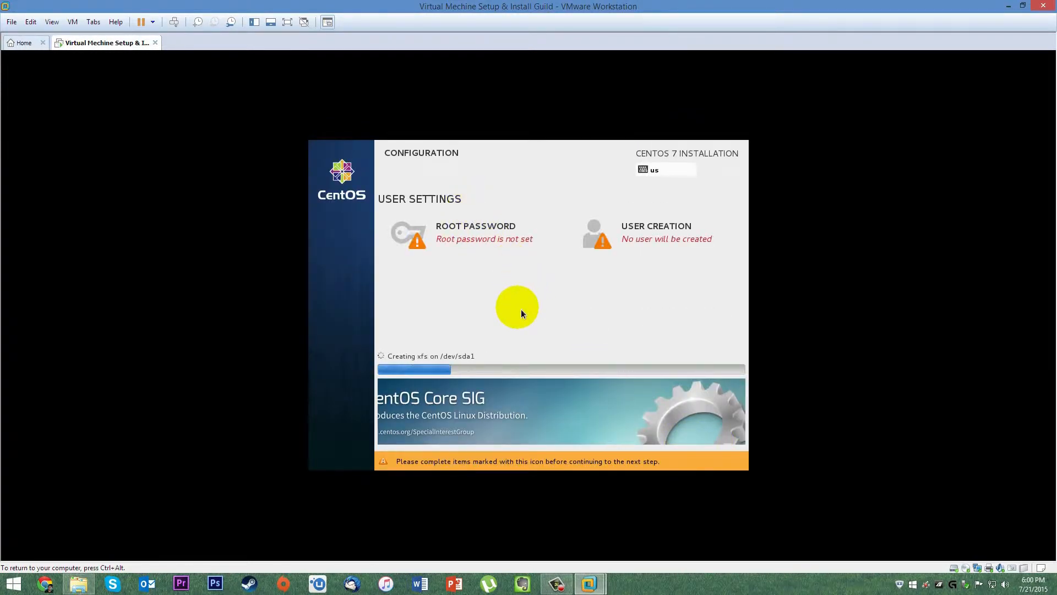
Enter and confirm a short root password, accepting it past the weak-password warning.
left_click(475, 235)
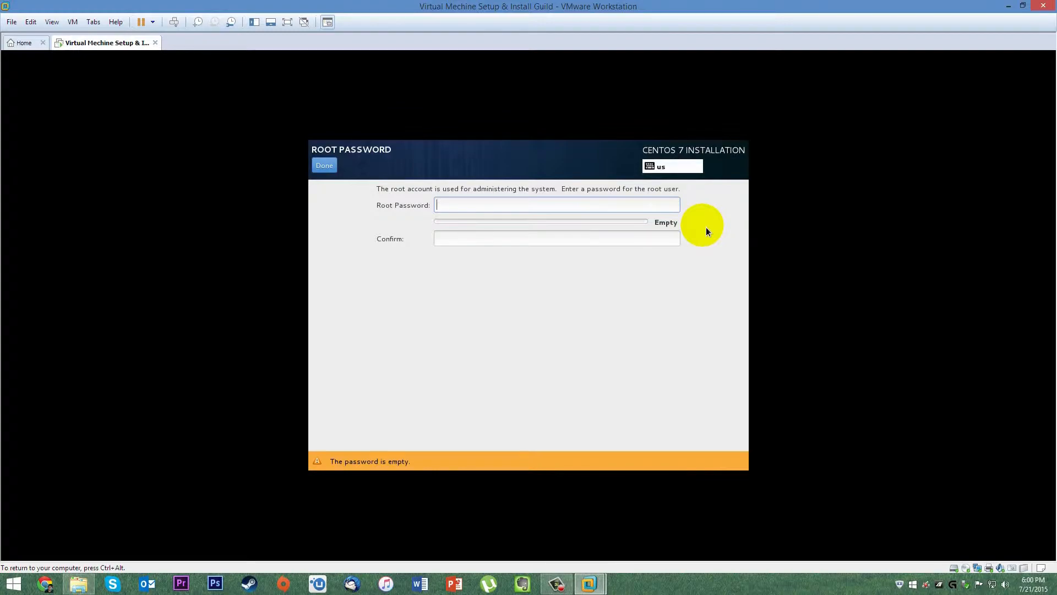
left_click(666, 205)
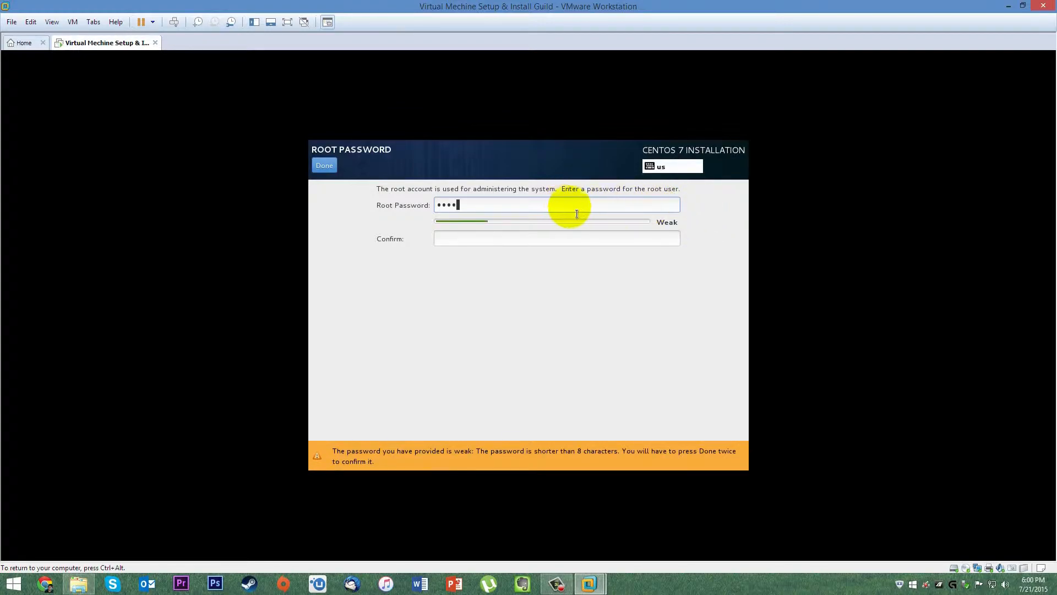
left_click(508, 247)
type("1")
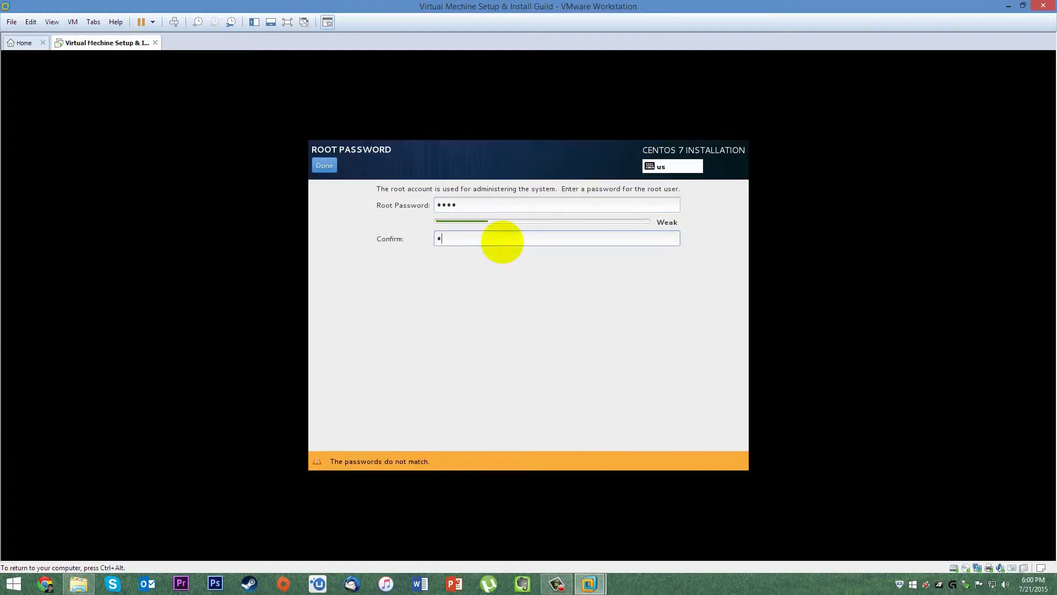
type("234")
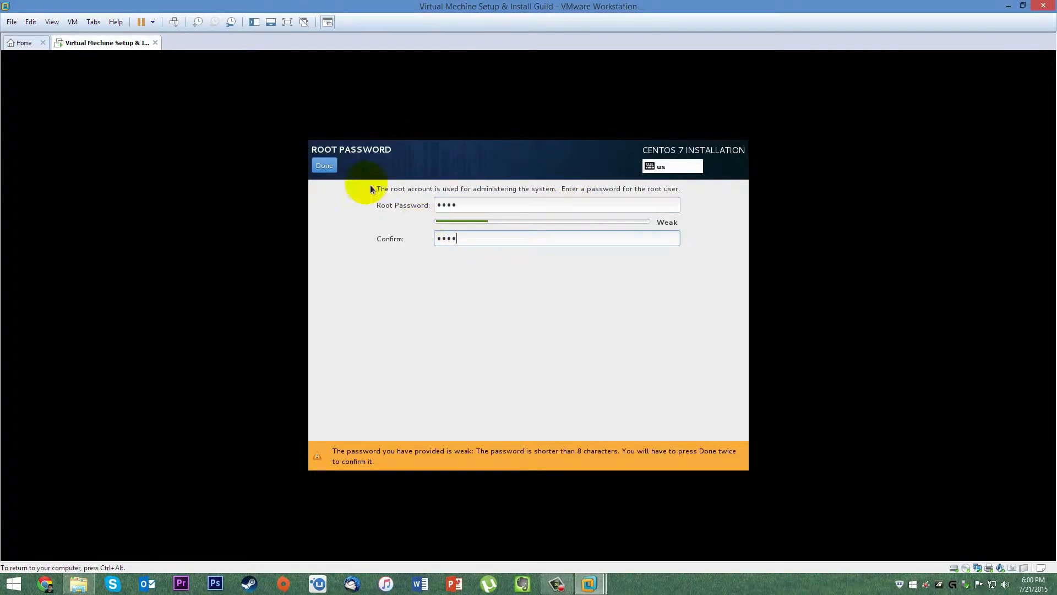
left_click(324, 165)
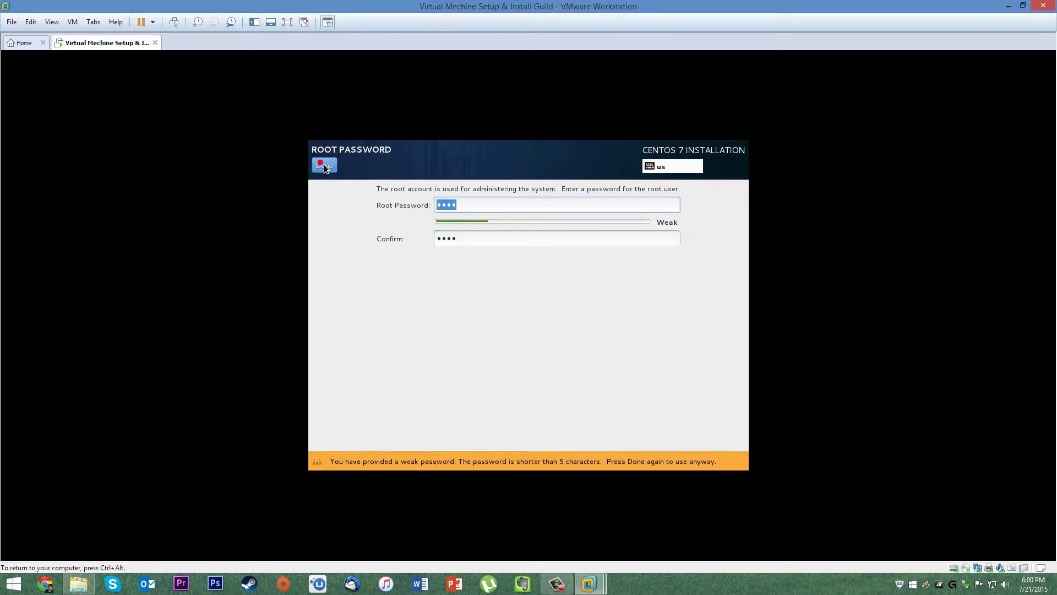
left_click(324, 165)
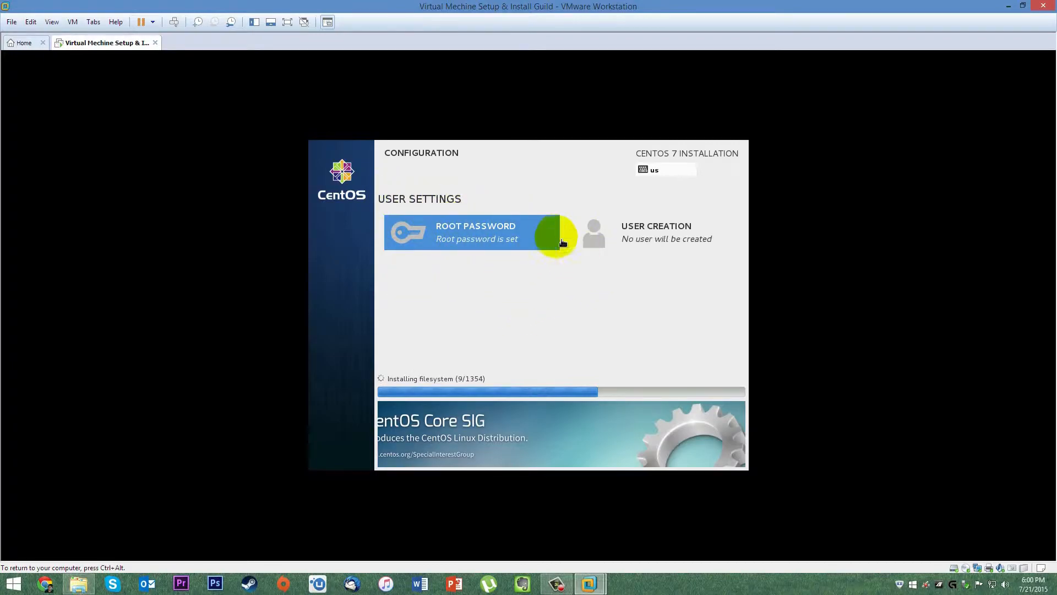
Add a user with the entered full name, administrator rights, and no password required.
left_click(638, 234)
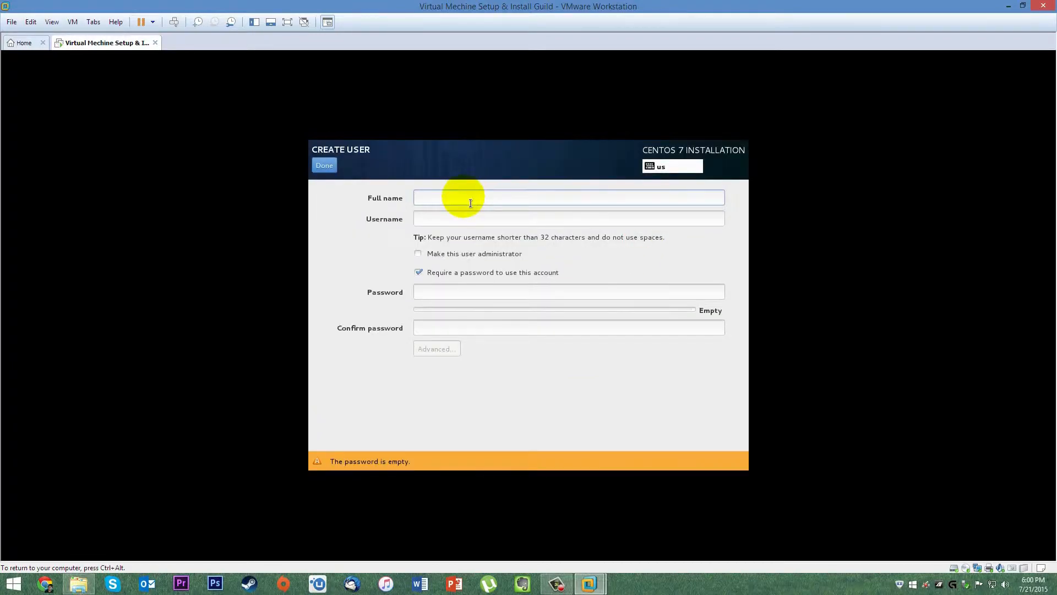
type("Youtube Tuturial")
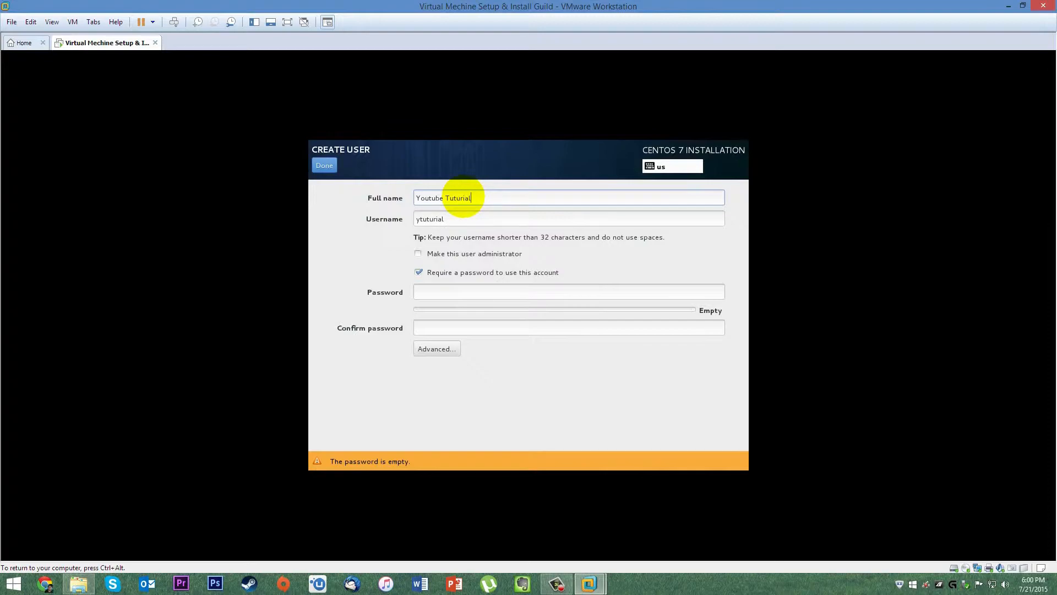
left_click(420, 254)
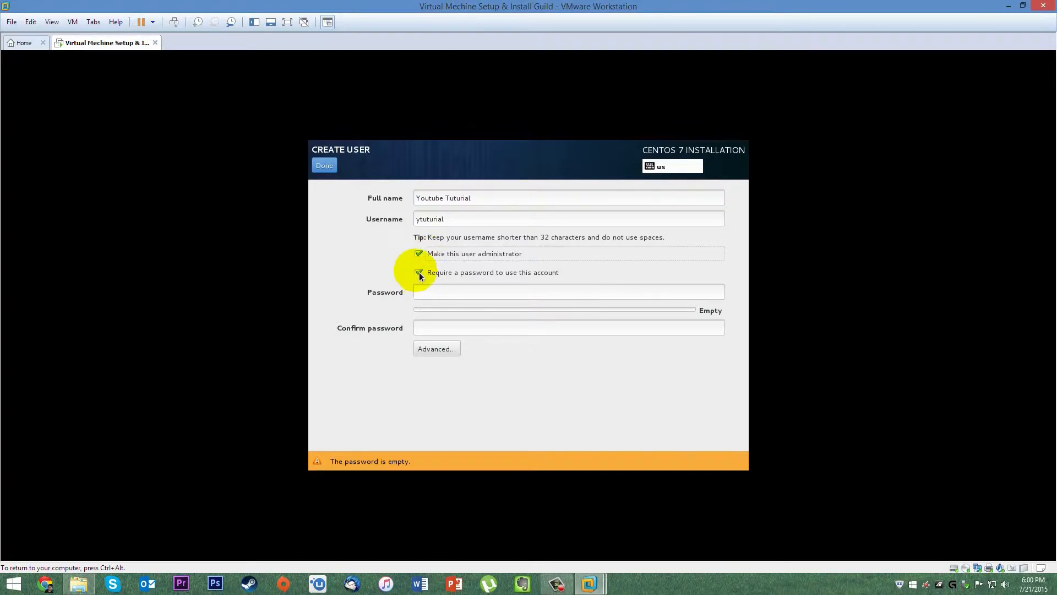
left_click(418, 272)
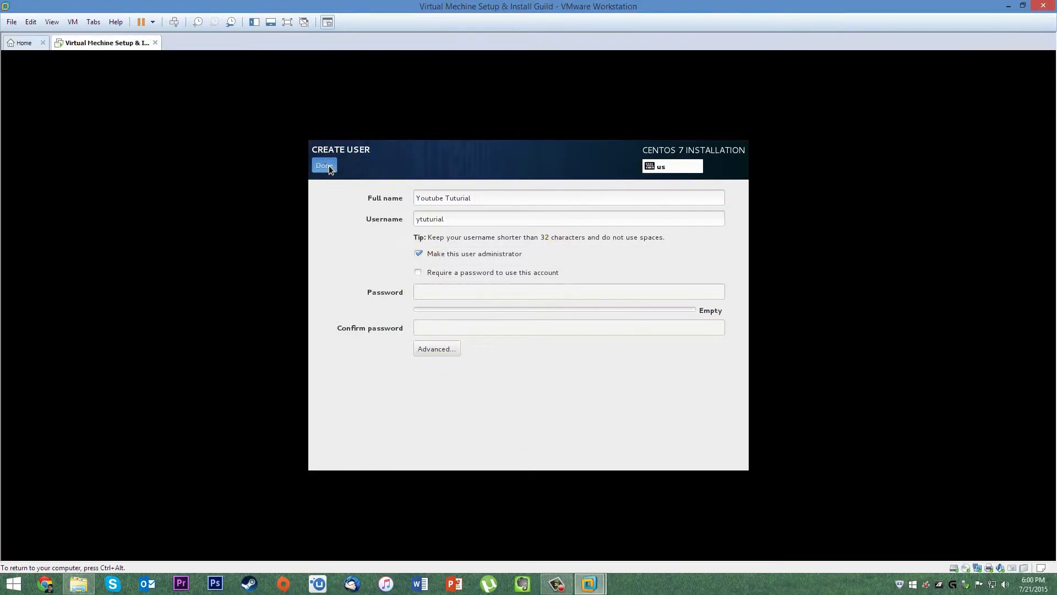
left_click(325, 166)
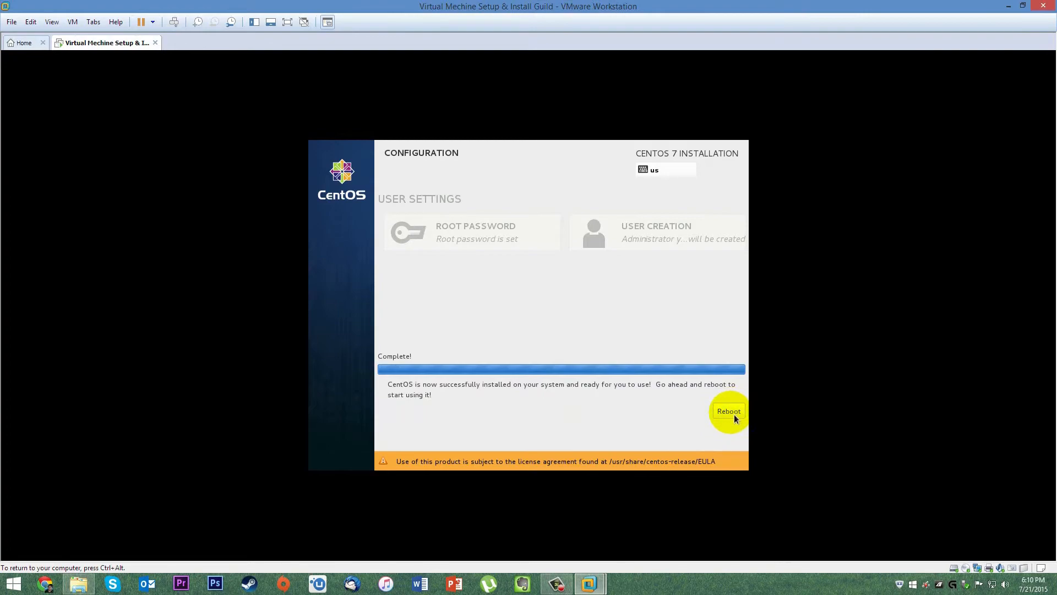
Reboot the installed CentOS VM and boot the default GRUB entry.
left_click(729, 410)
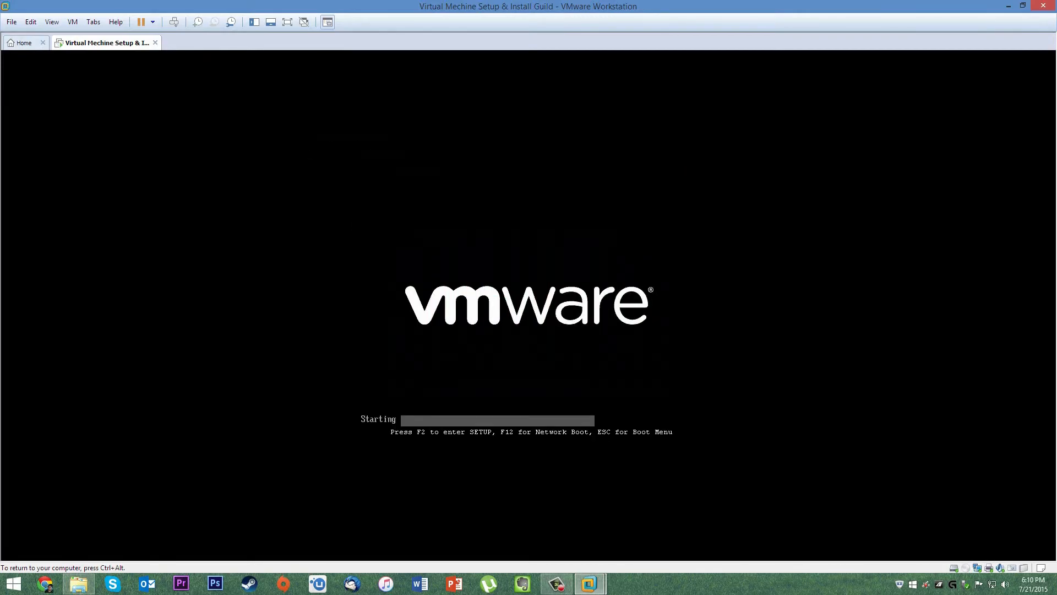
key("Return")
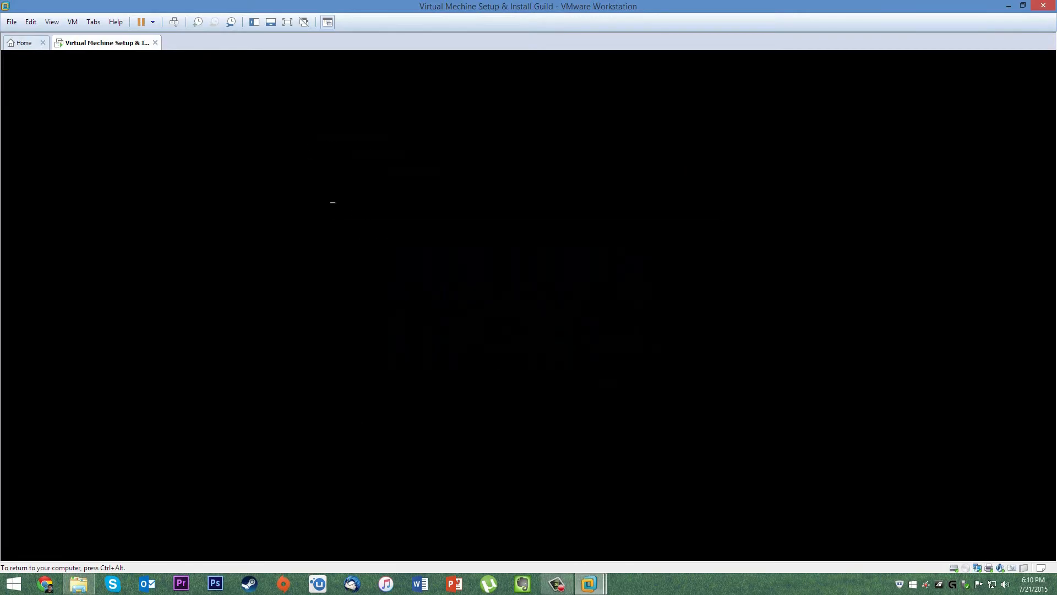